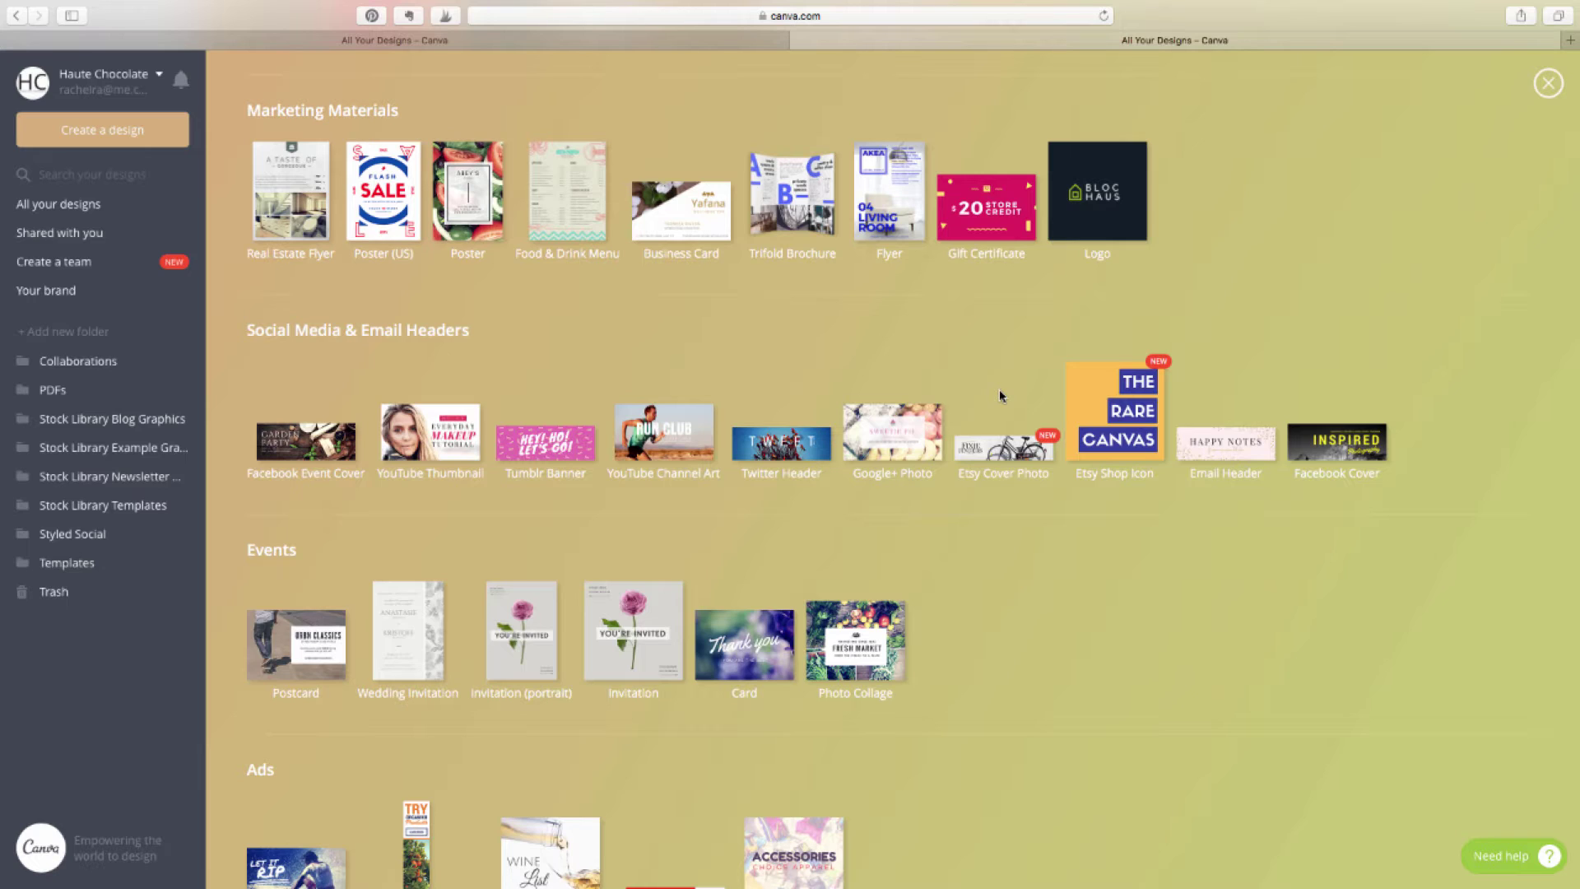
Step: Scroll the design-type catalog down to the Social Media & Email Headers section
scroll(1069, 452, "down", 1)
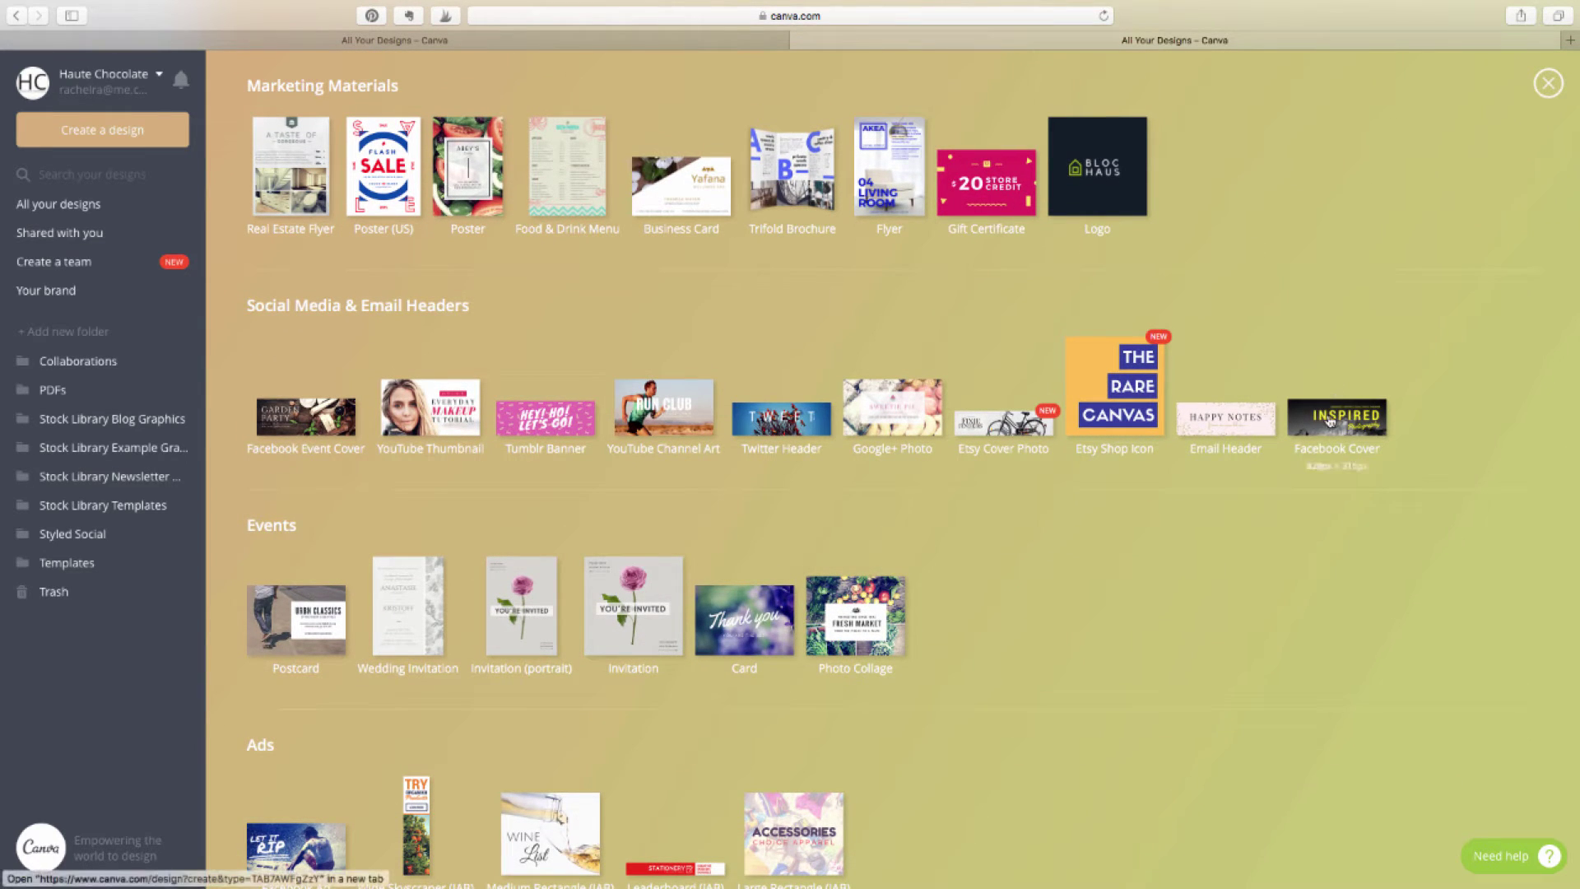
Step: Start a blank Facebook Cover design and browse the uploaded images and folders
left_click(1331, 420)
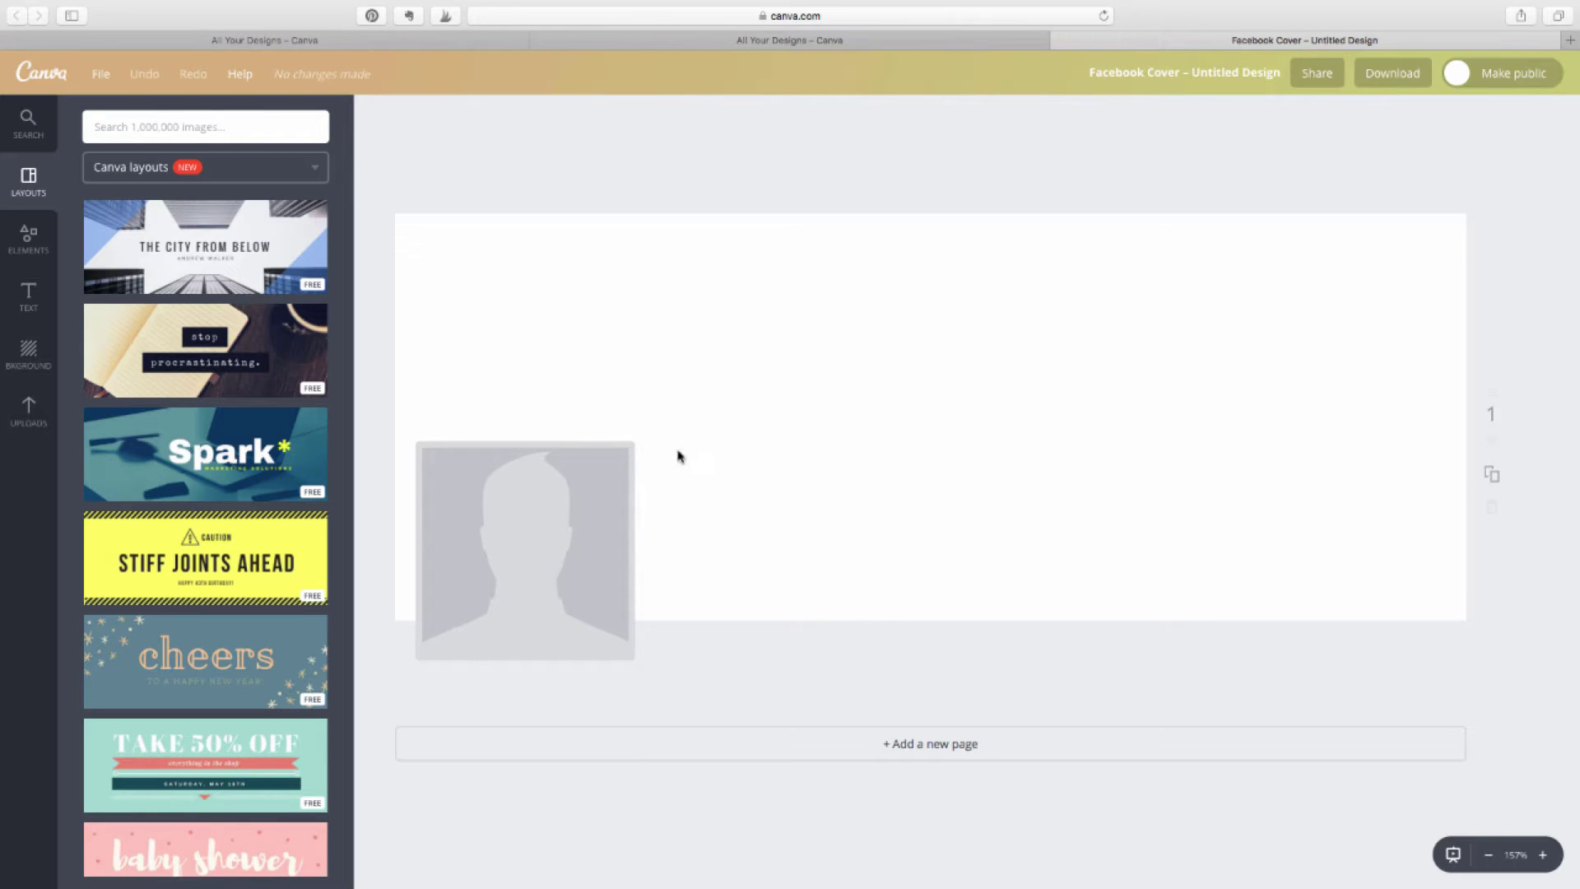
left_click(30, 421)
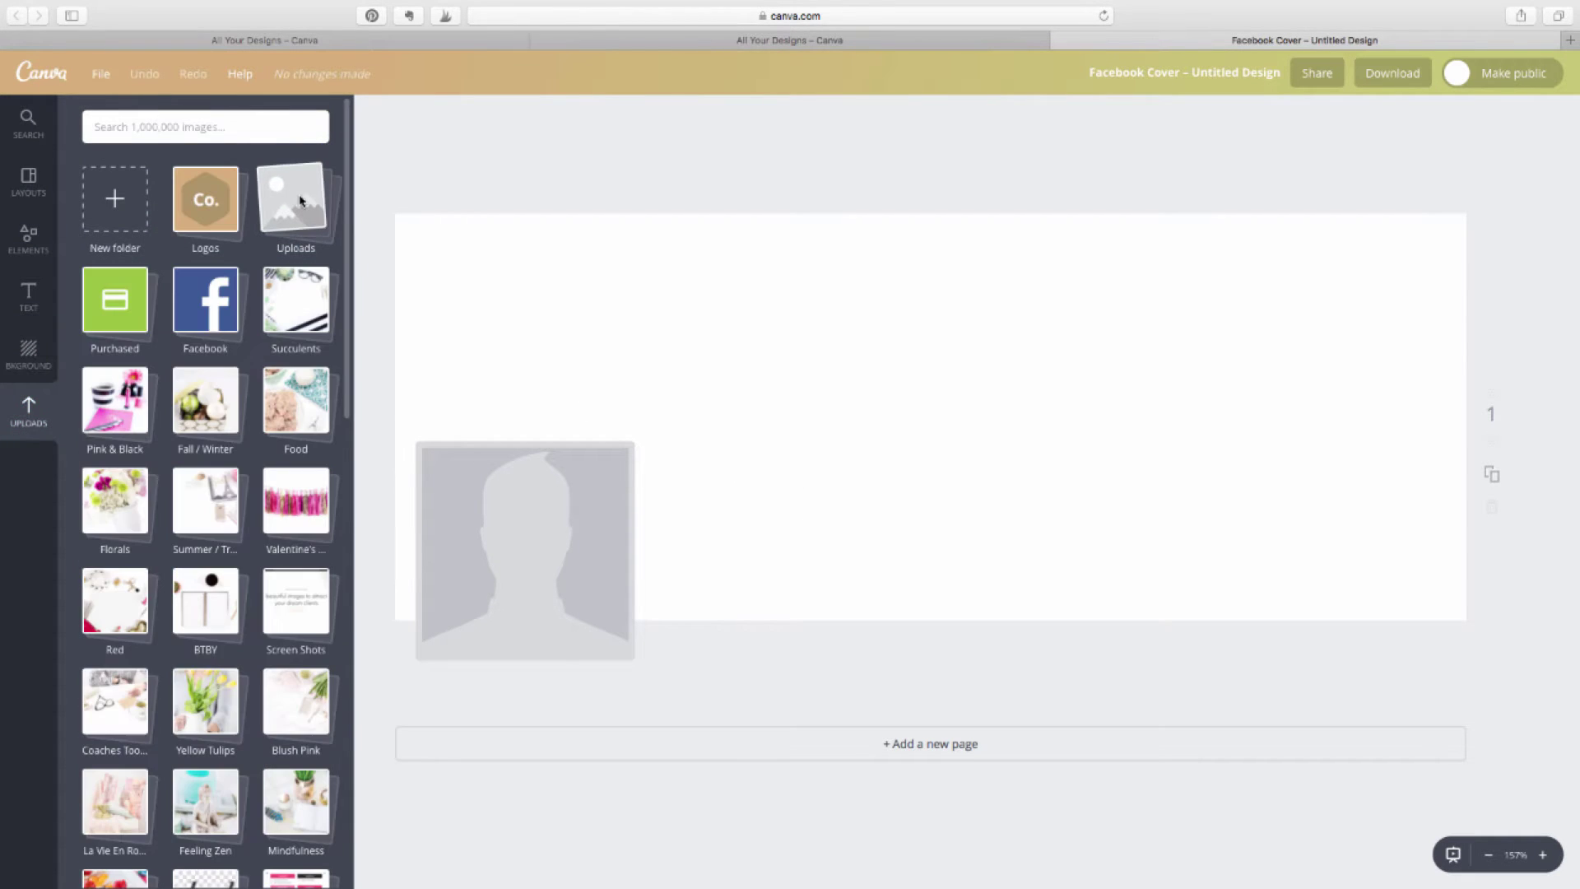
scroll(219, 429, "down", 3)
scroll(219, 429, "up", 4)
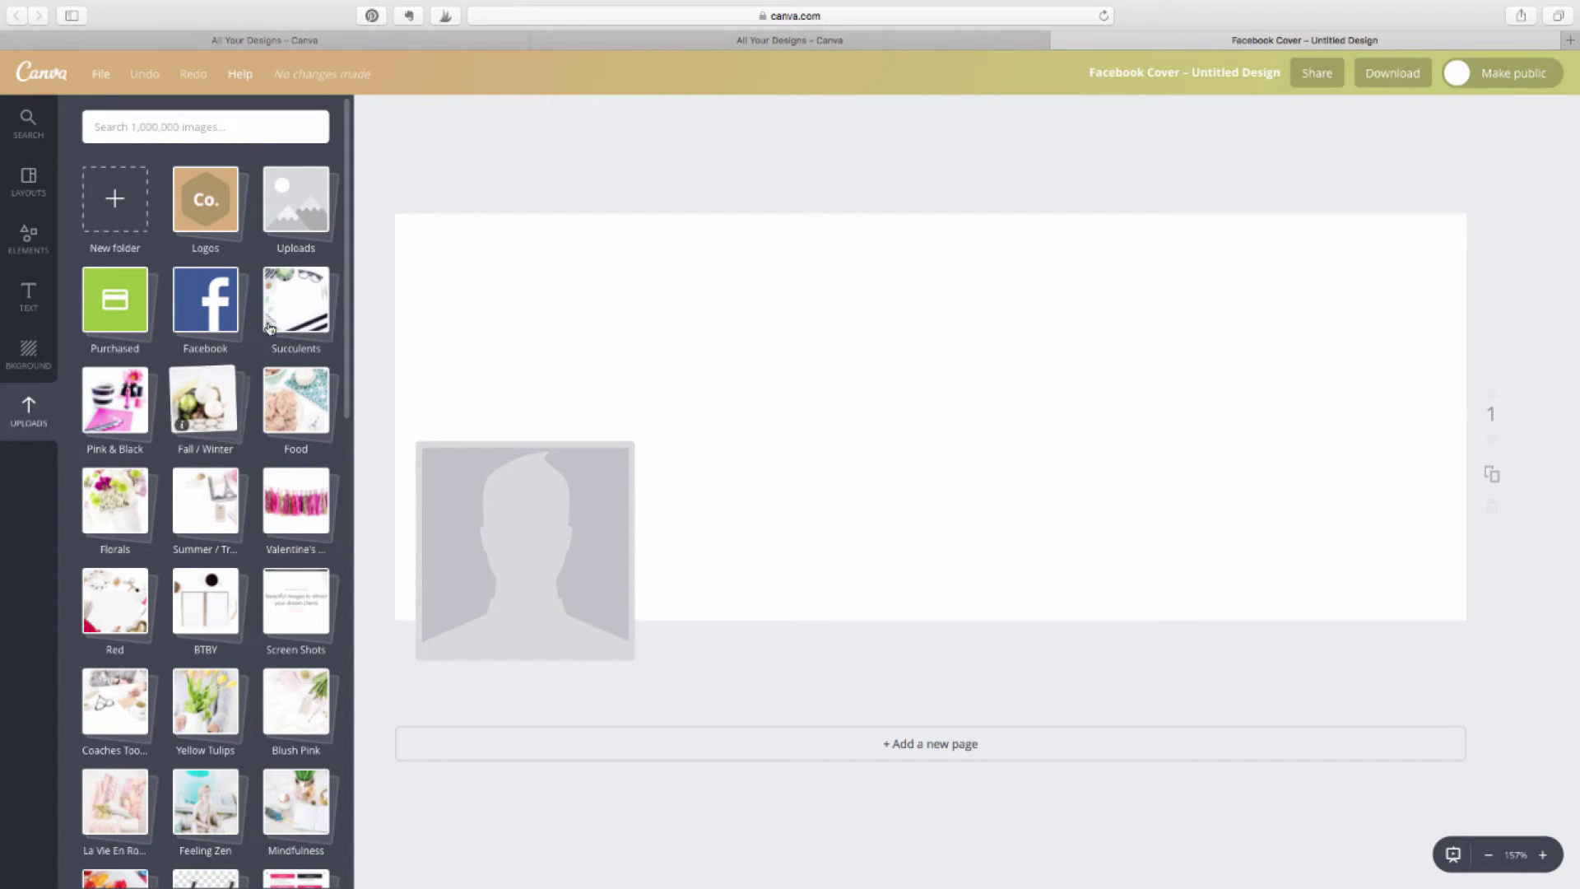
scroll(103, 442, "down", 5)
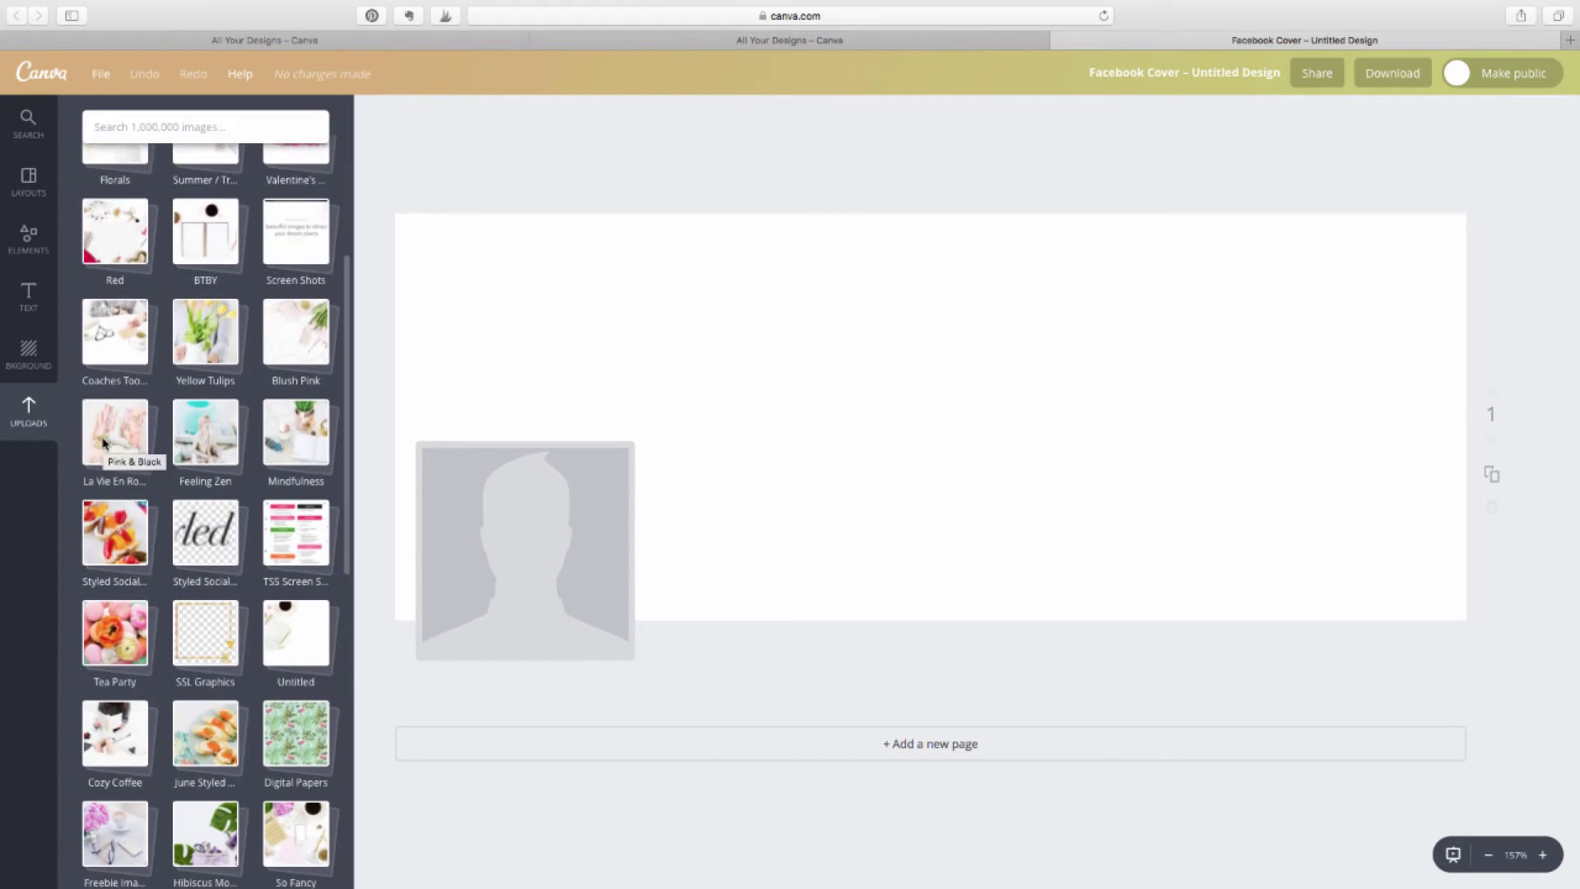
scroll(103, 443, "down", 10)
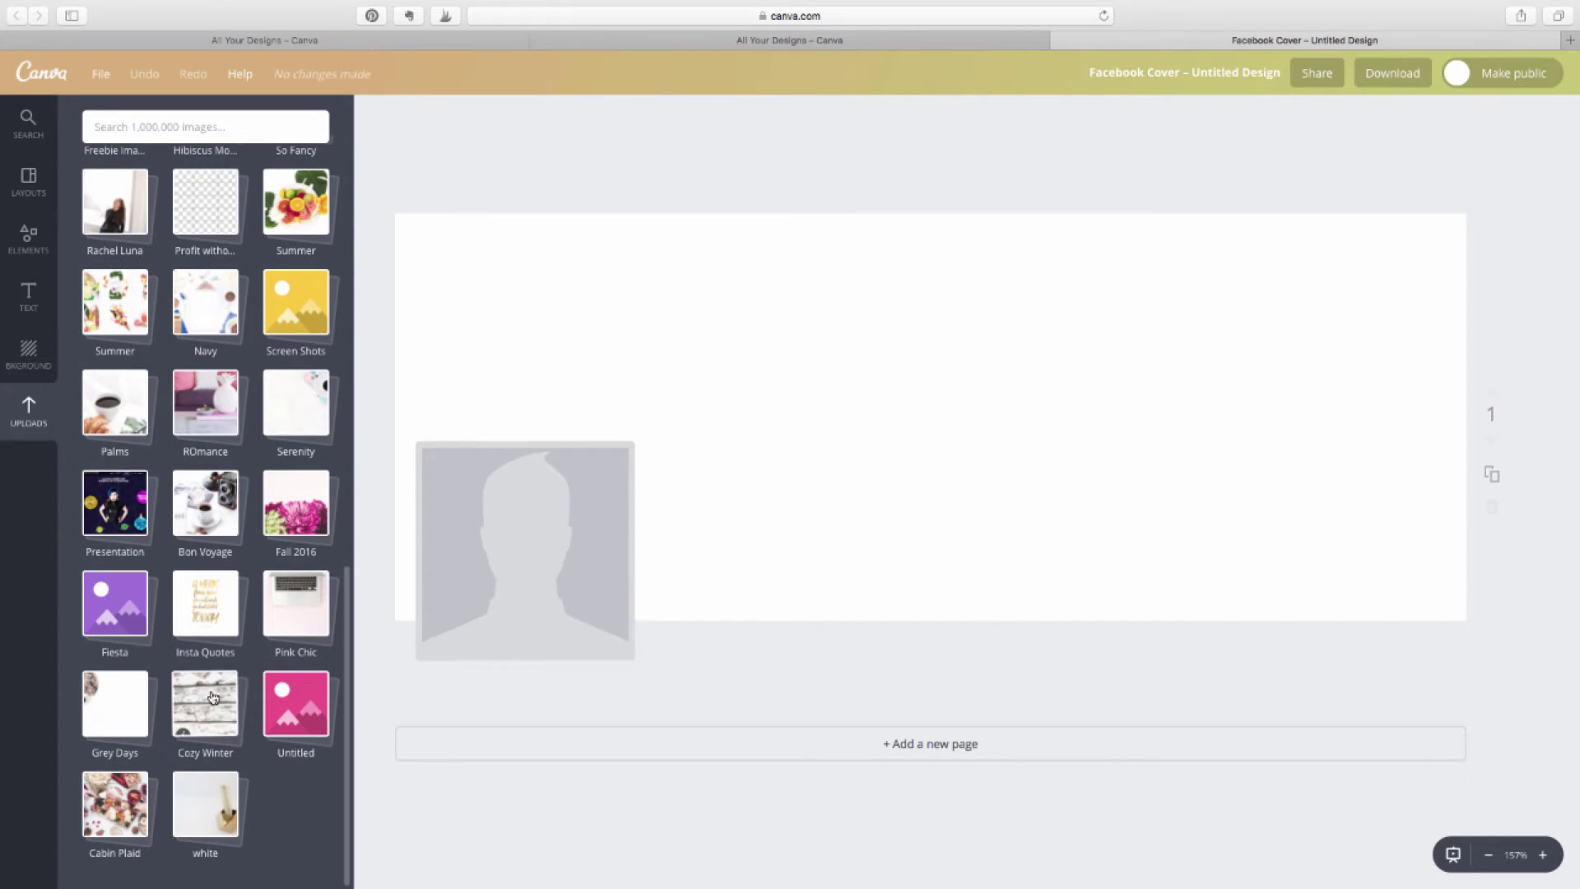
Step: Open the Cozy Winter folder and scroll through its photos
left_click(212, 698)
scroll(230, 683, "down", 3)
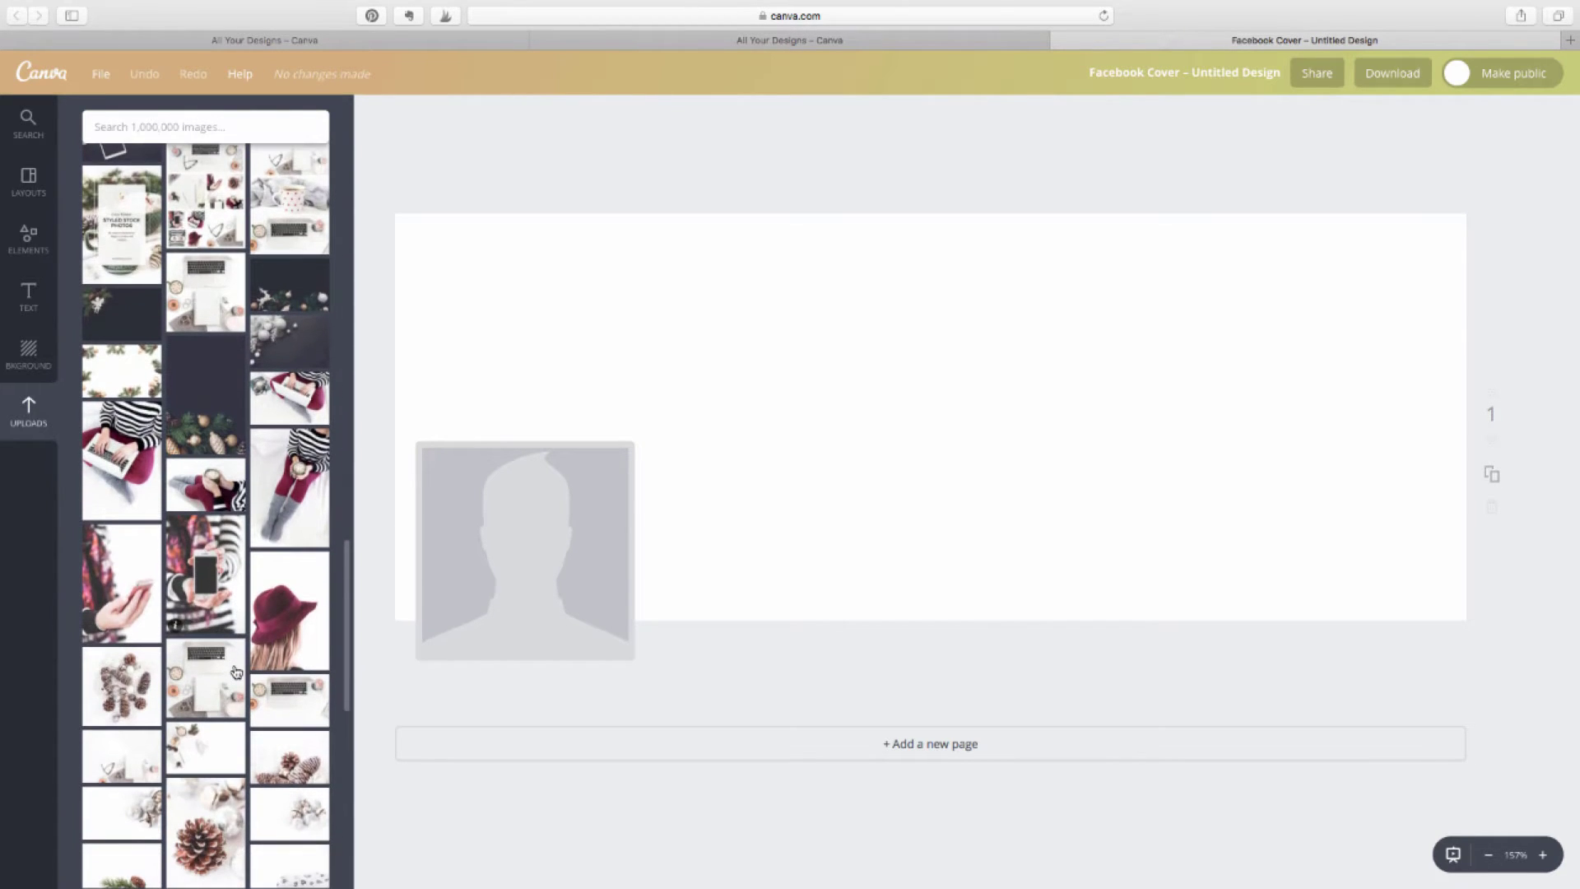
scroll(237, 672, "down", 4)
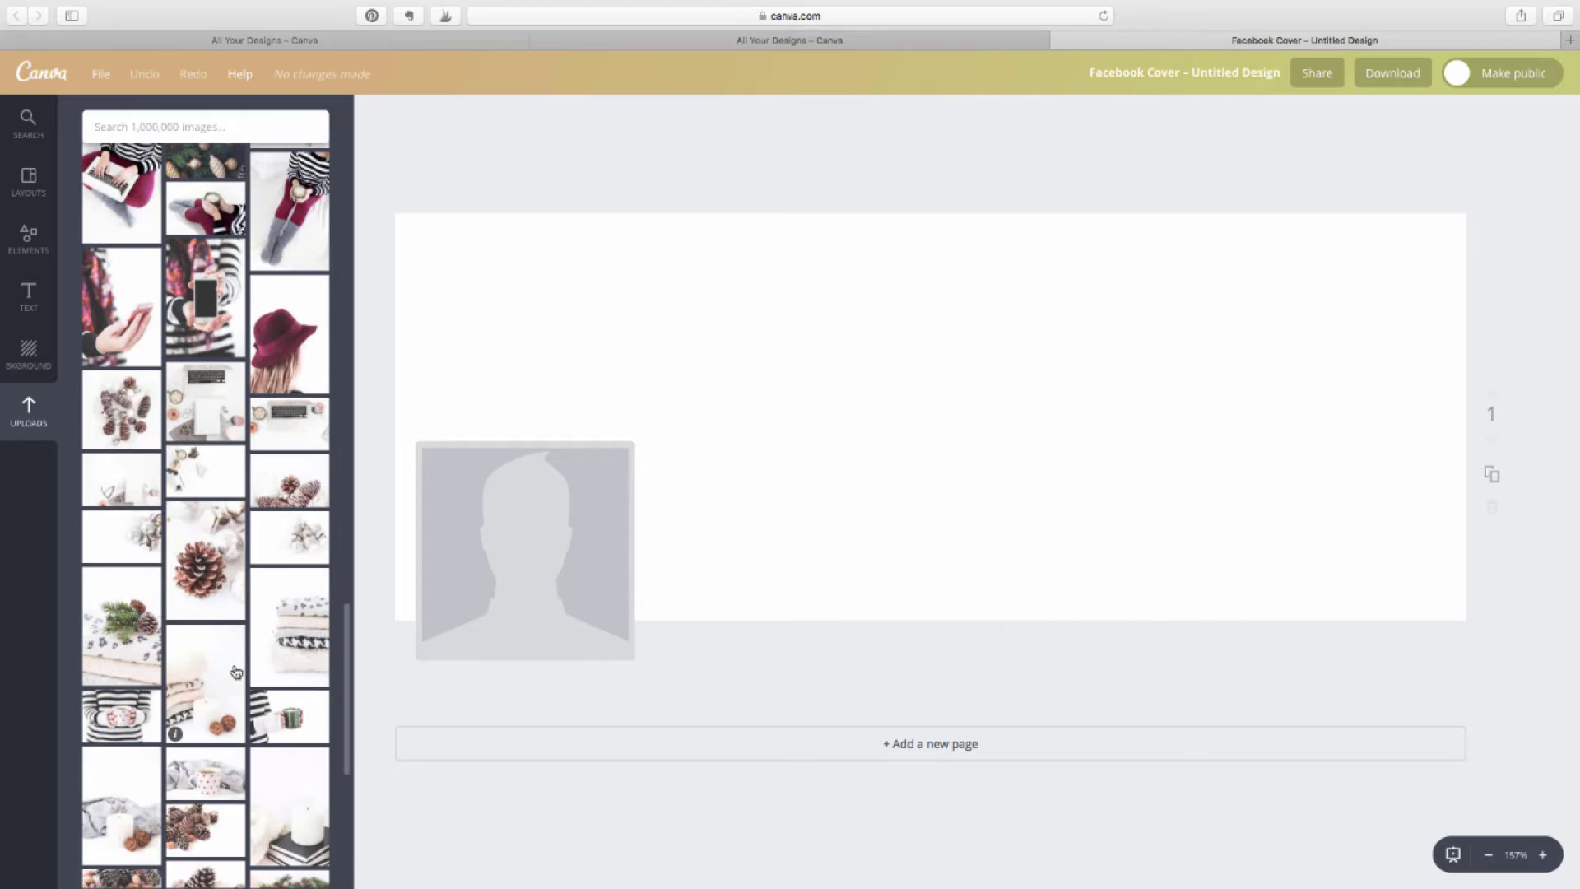
scroll(236, 672, "down", 4)
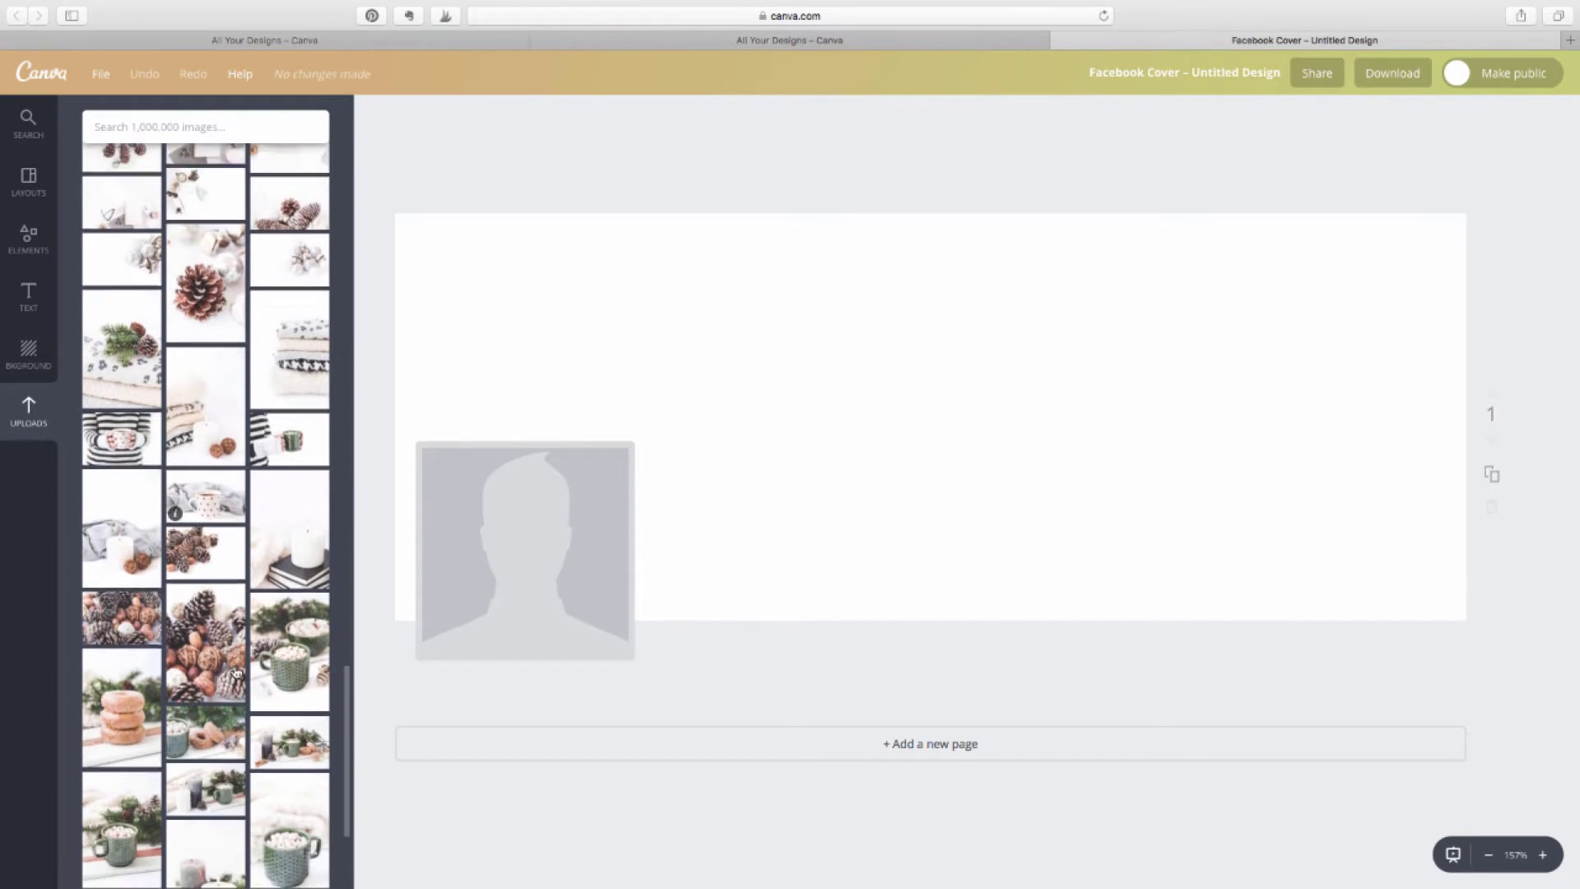
scroll(236, 672, "down", 2)
Step: Place the hot cocoa photo on the cover, enlarge it to fill the page, and frame the mug
left_click_drag(289, 586, 935, 391)
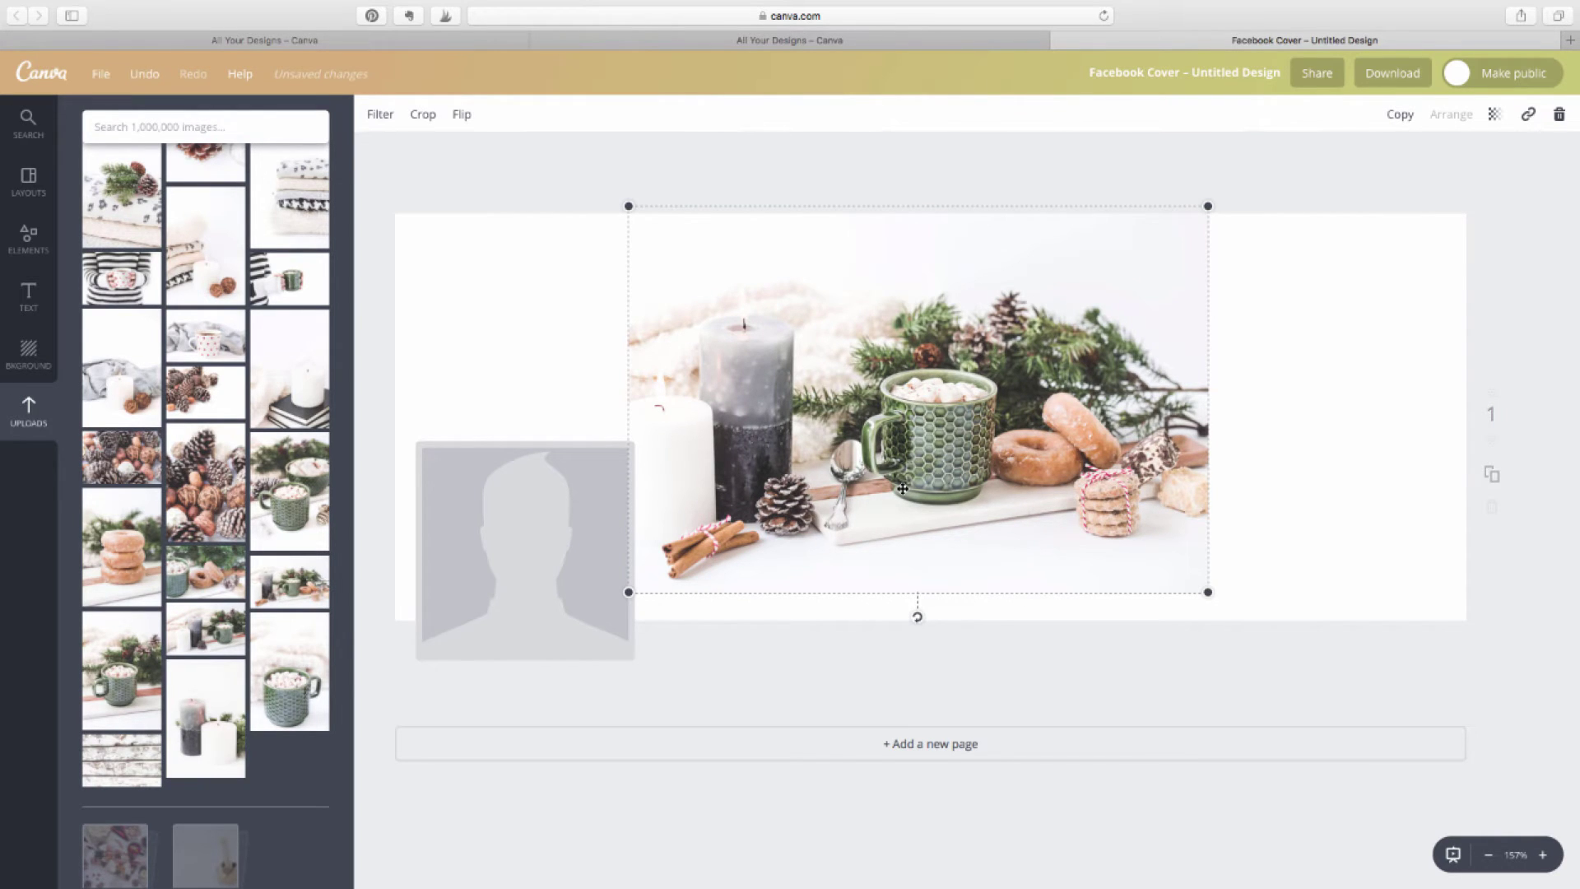
mouse_move(939, 486)
left_mouse_down()
mouse_move(854, 492)
mouse_move(999, 499)
mouse_move(952, 508)
left_mouse_up()
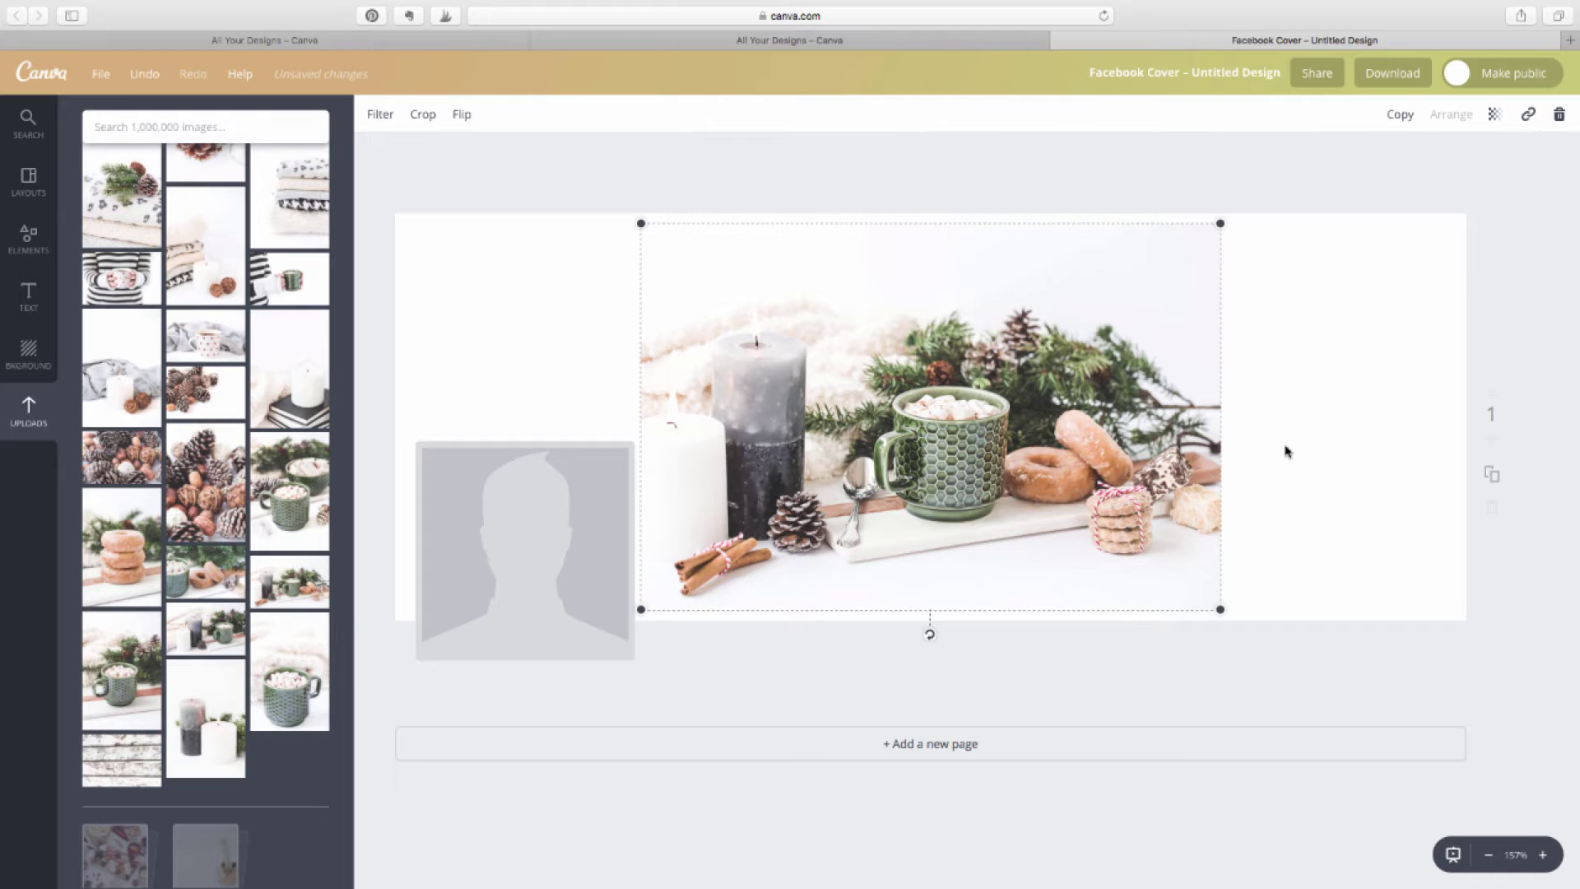
left_click_drag(1098, 448, 860, 462)
left_click_drag(975, 227, 1544, 14)
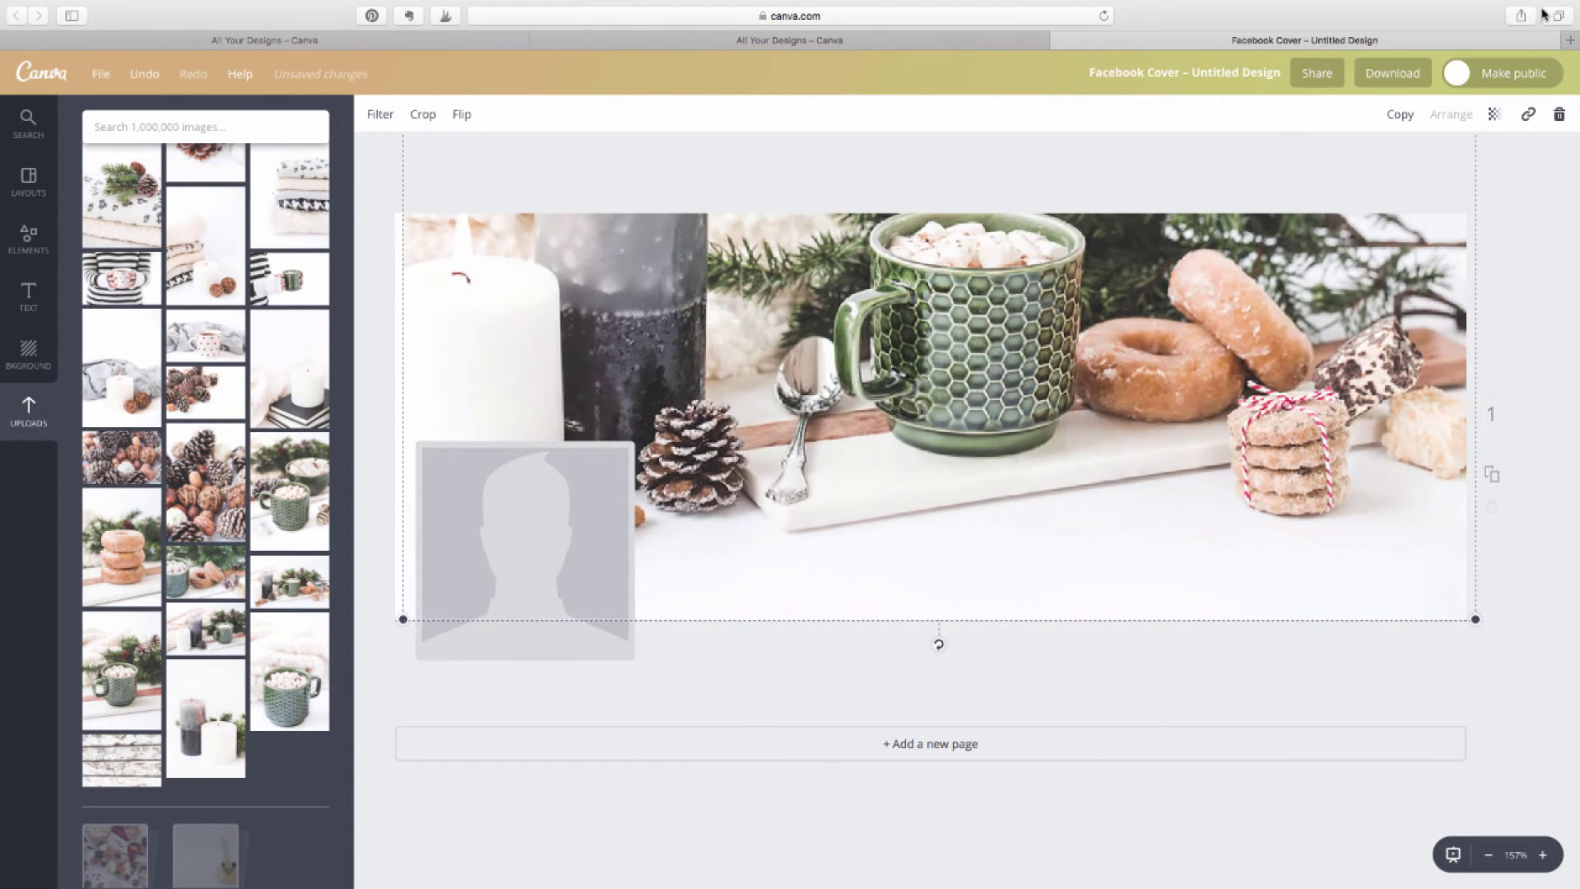
left_click_drag(892, 445, 901, 492)
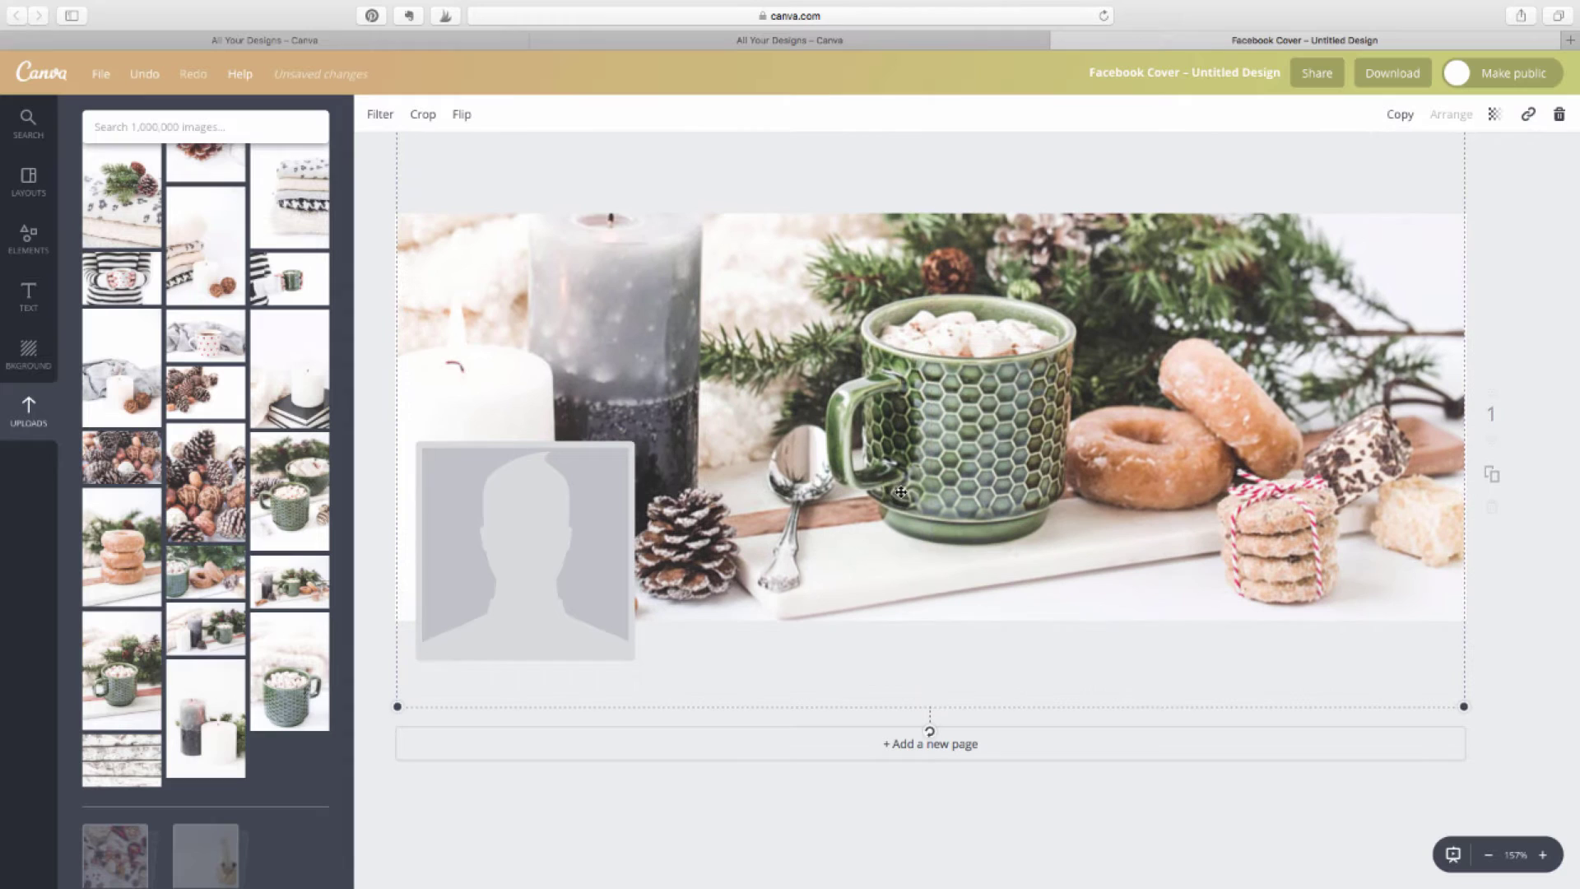
left_click_drag(1463, 706, 1468, 709)
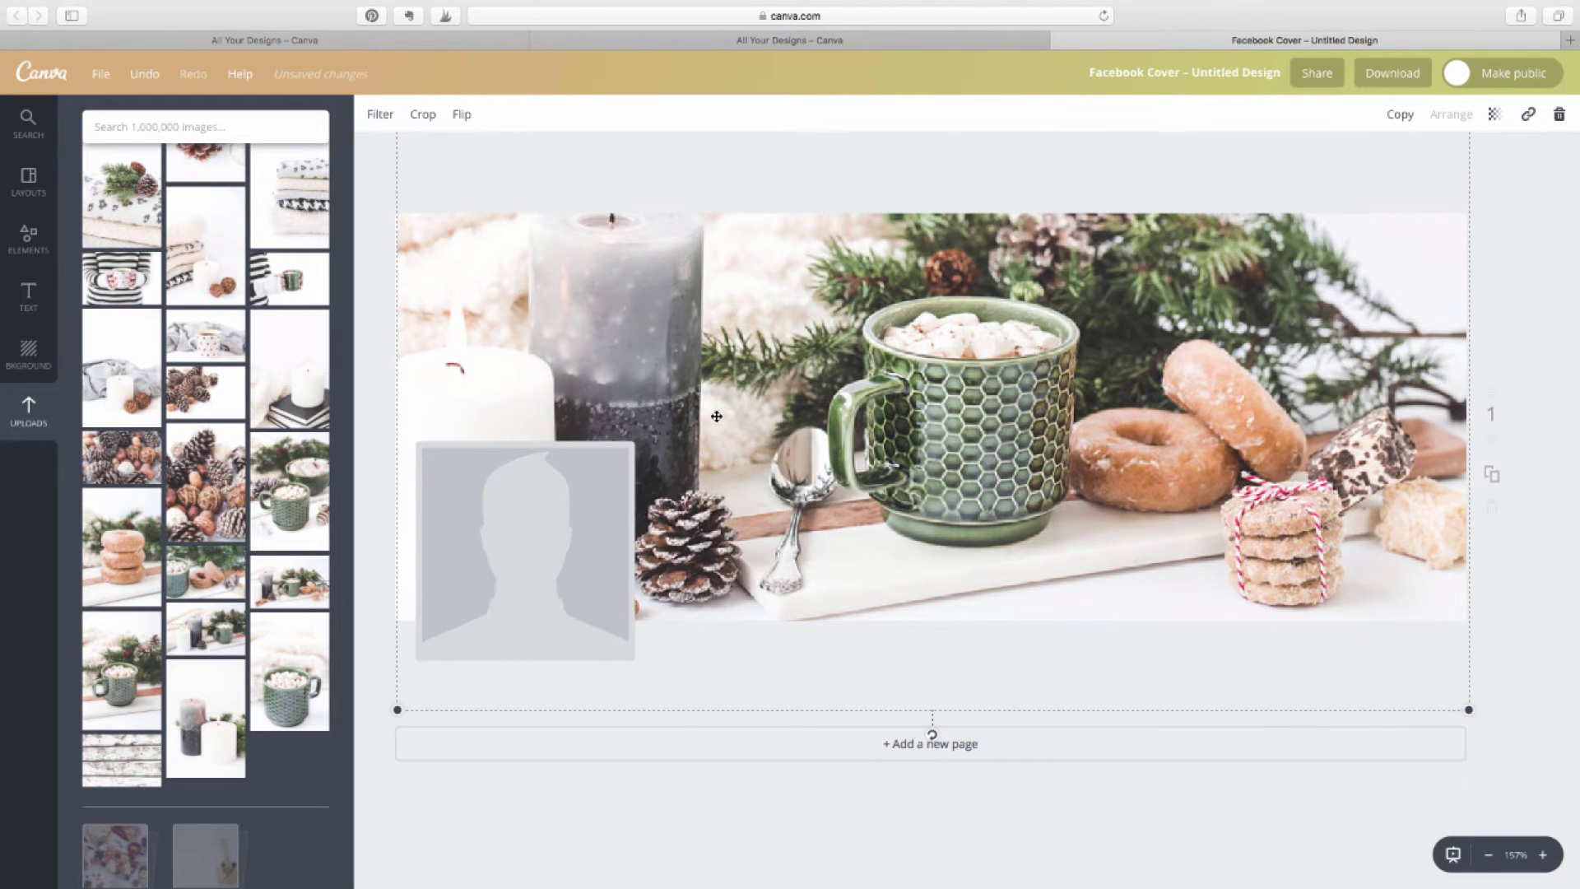
left_click_drag(717, 416, 769, 447)
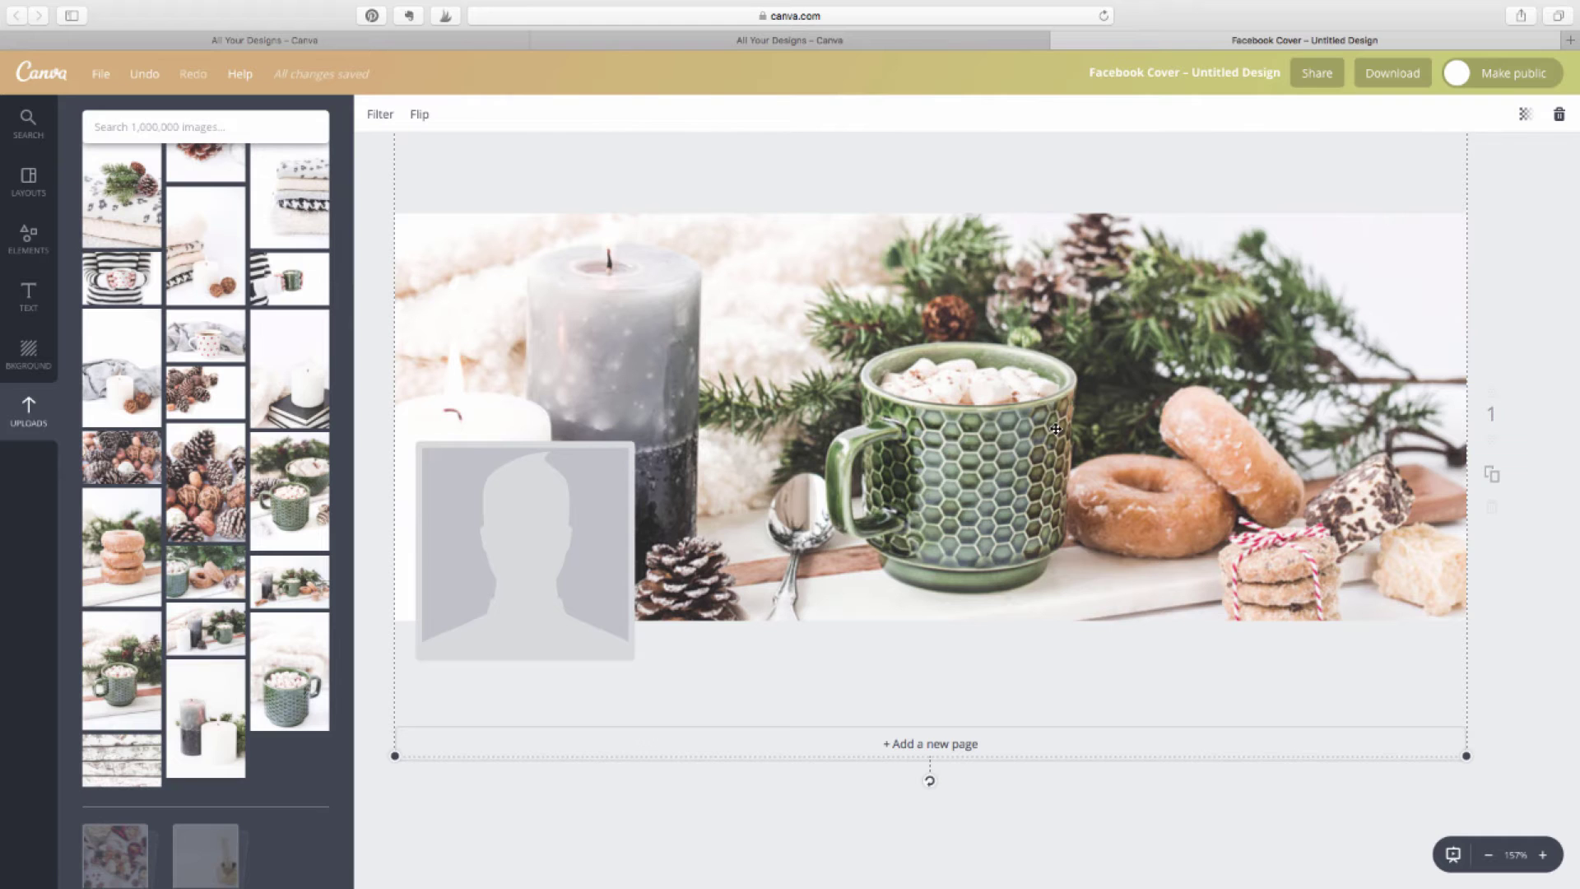
Step: Add a square from Shapes and stretch it across the entire cover
left_click(26, 242)
left_click(97, 319)
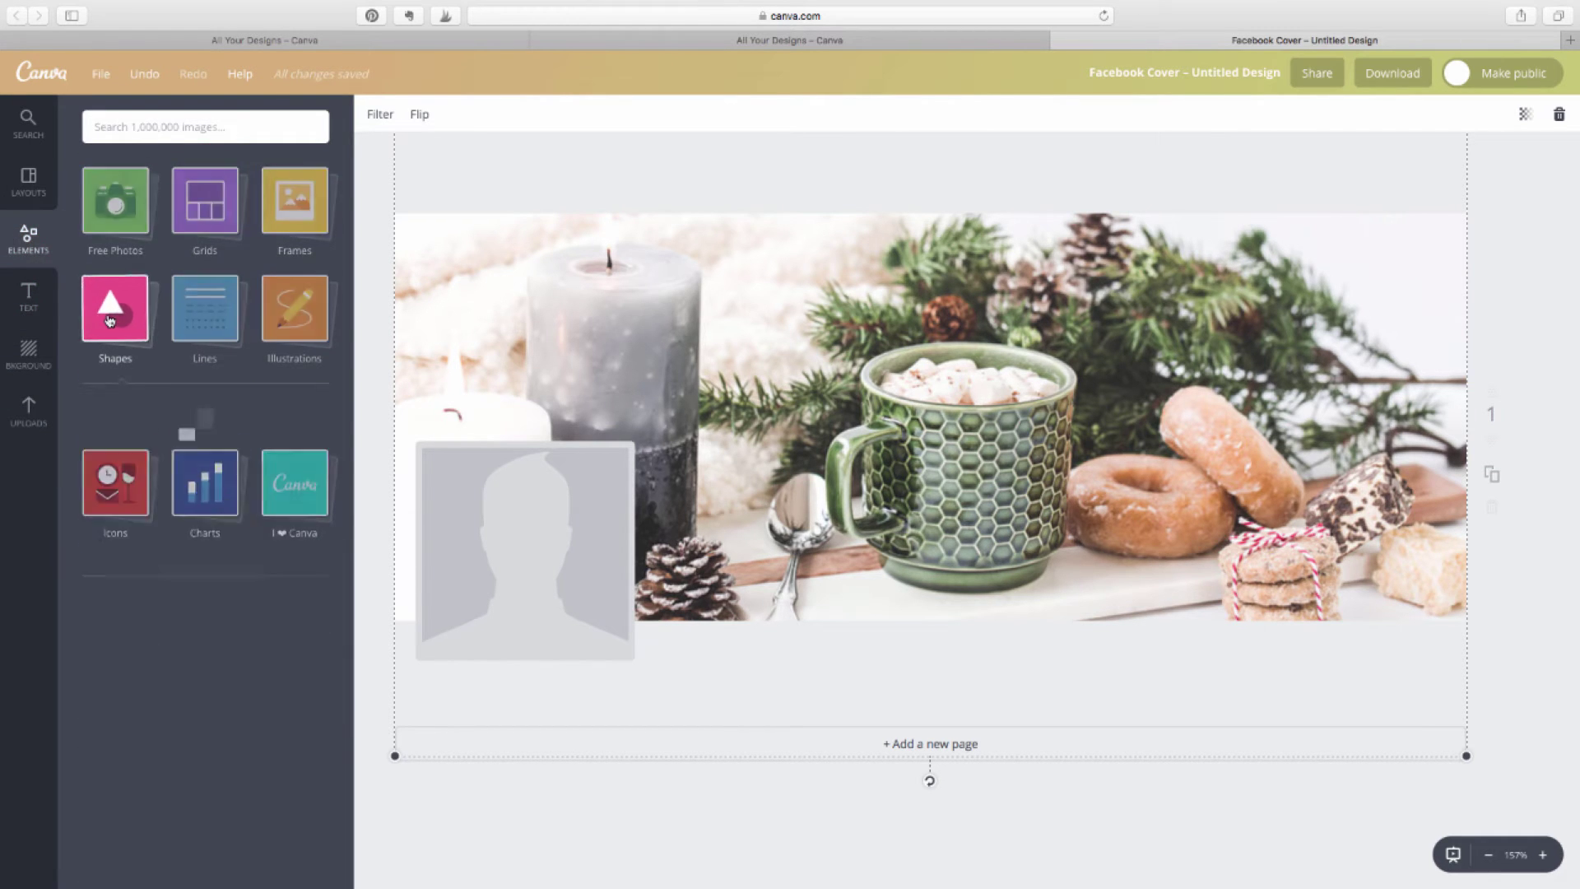
left_click(121, 444)
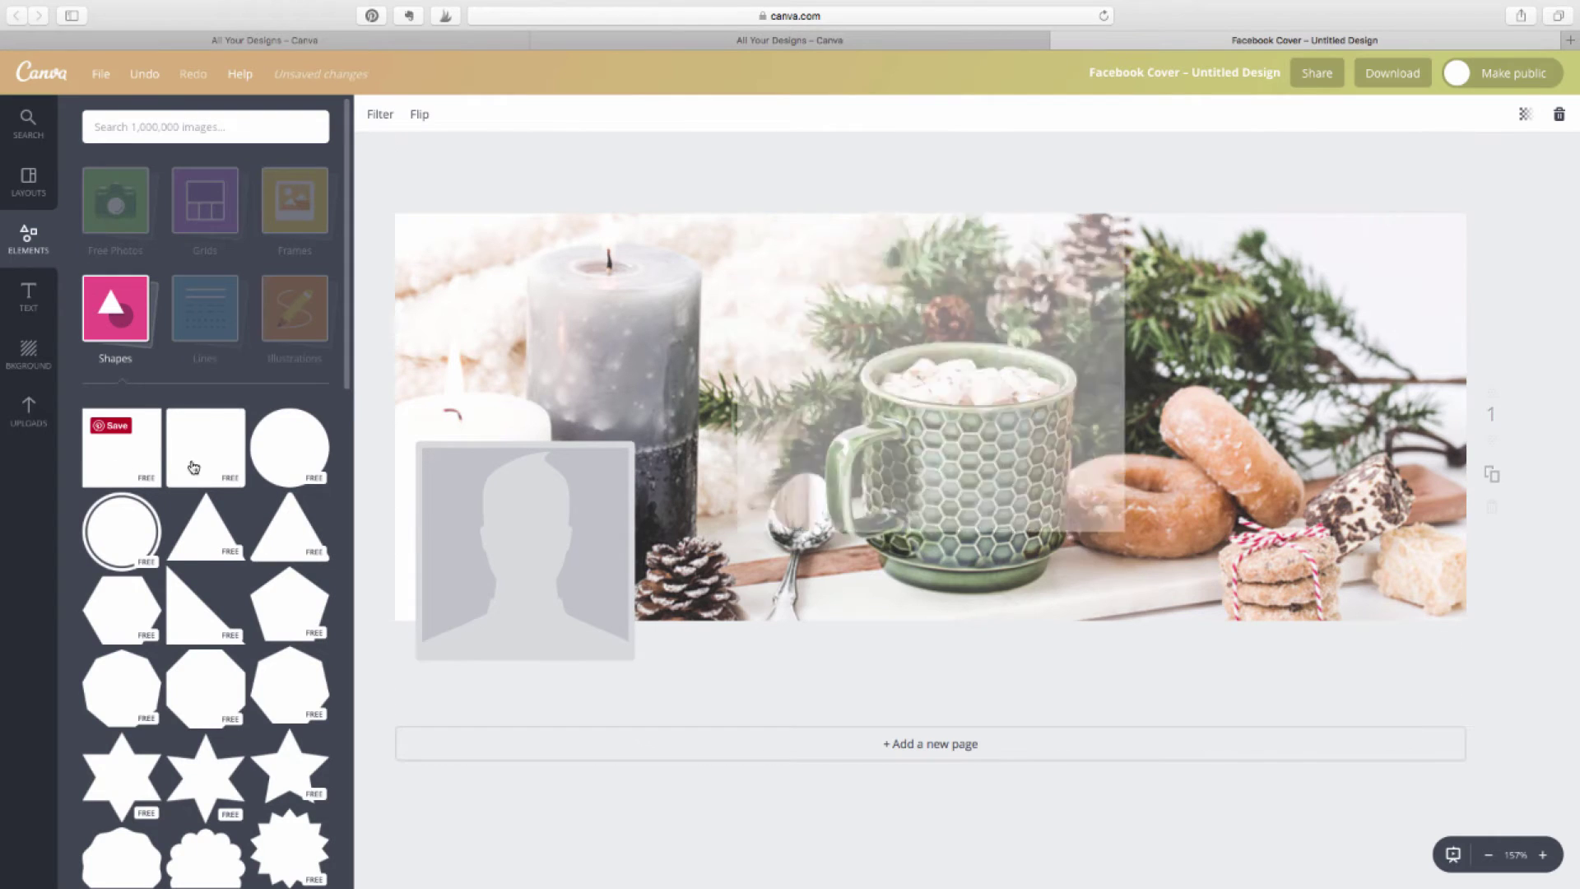
left_click_drag(994, 429, 1196, 406)
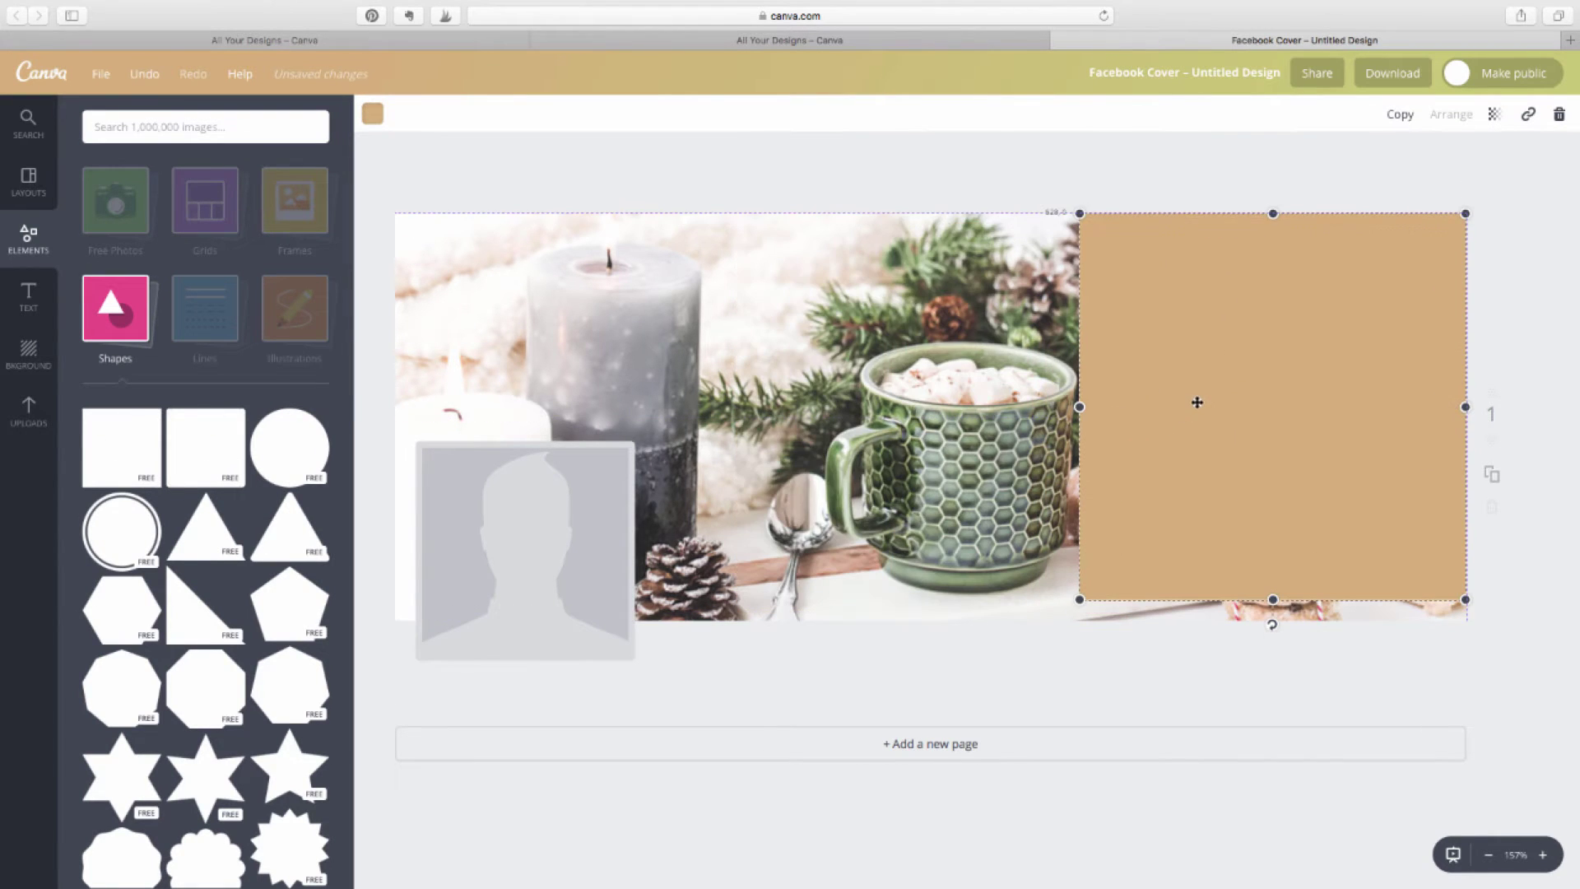
left_click_drag(1079, 406, 394, 397)
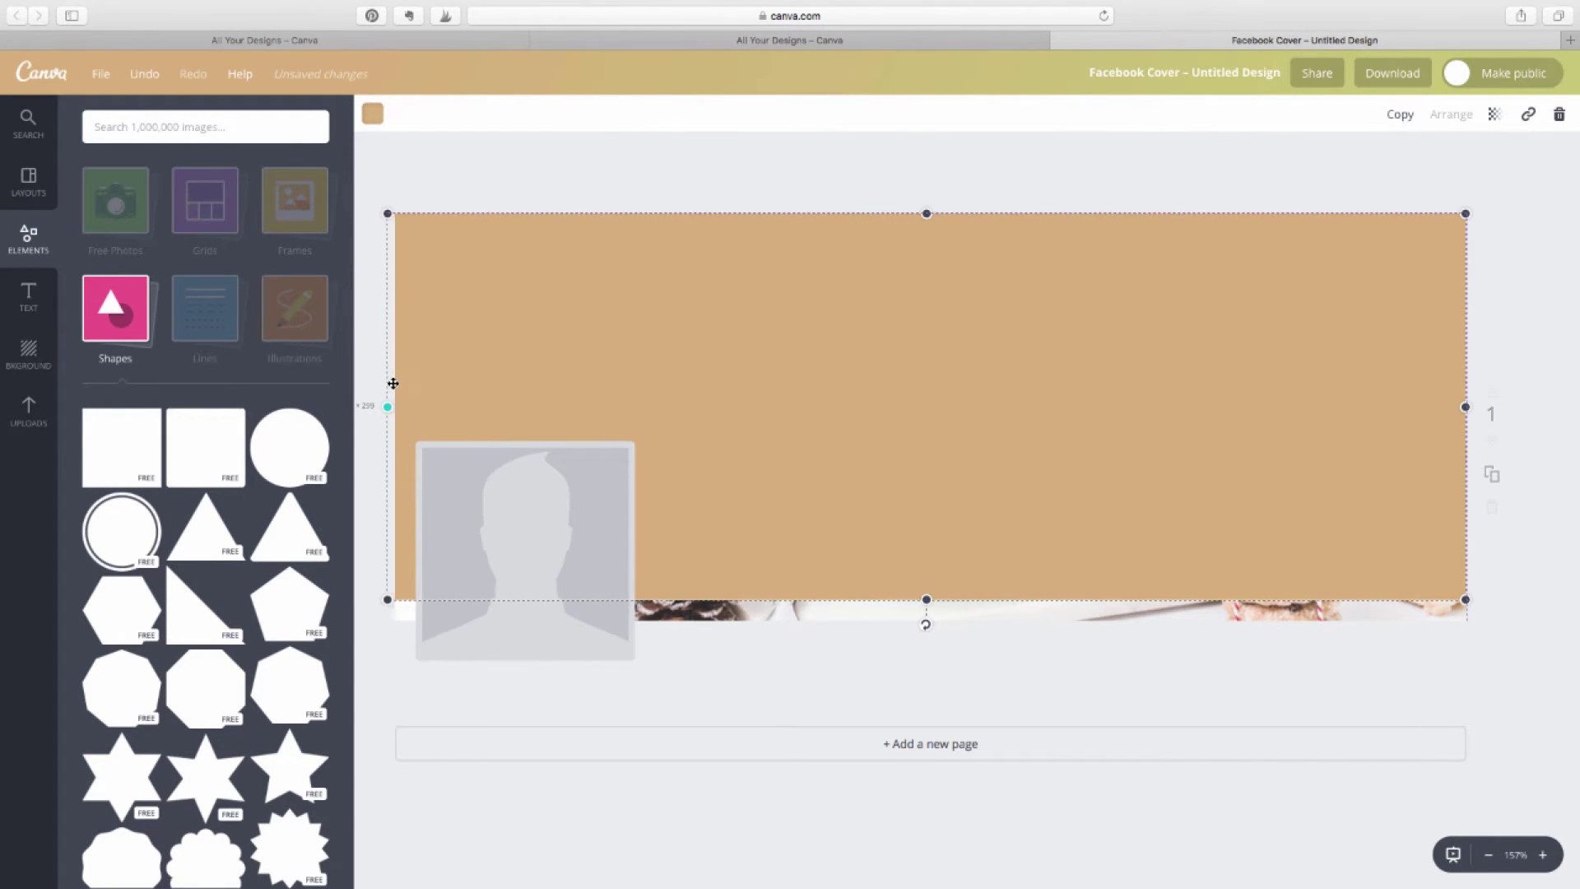
left_click_drag(947, 596, 928, 622)
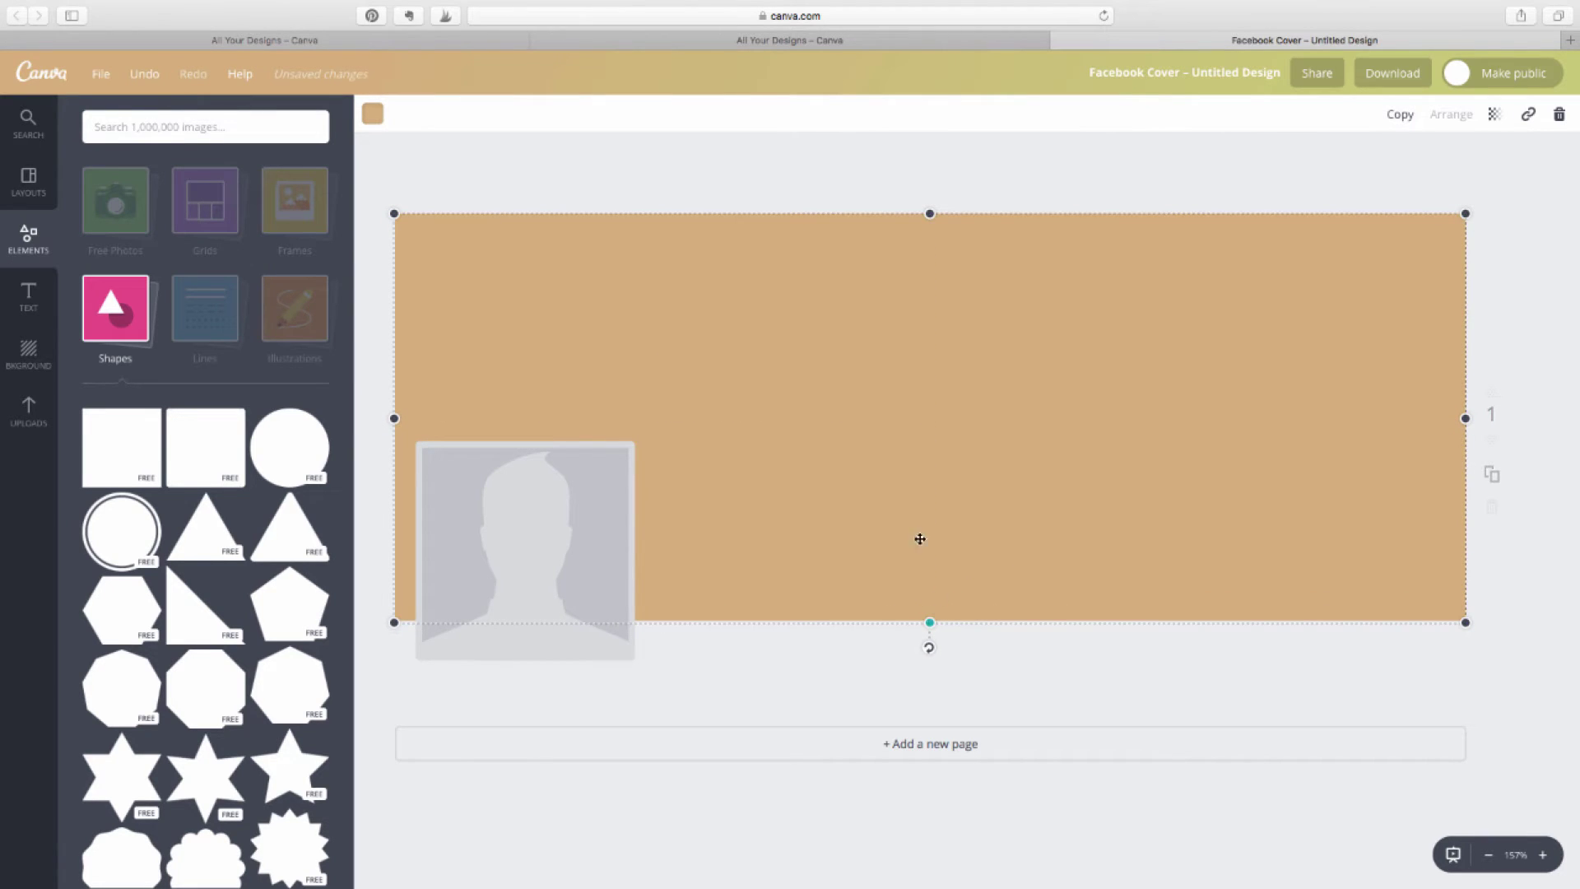
Step: Make the rectangle black at about 62 transparency to darken the photo
left_click(373, 113)
left_click(522, 400)
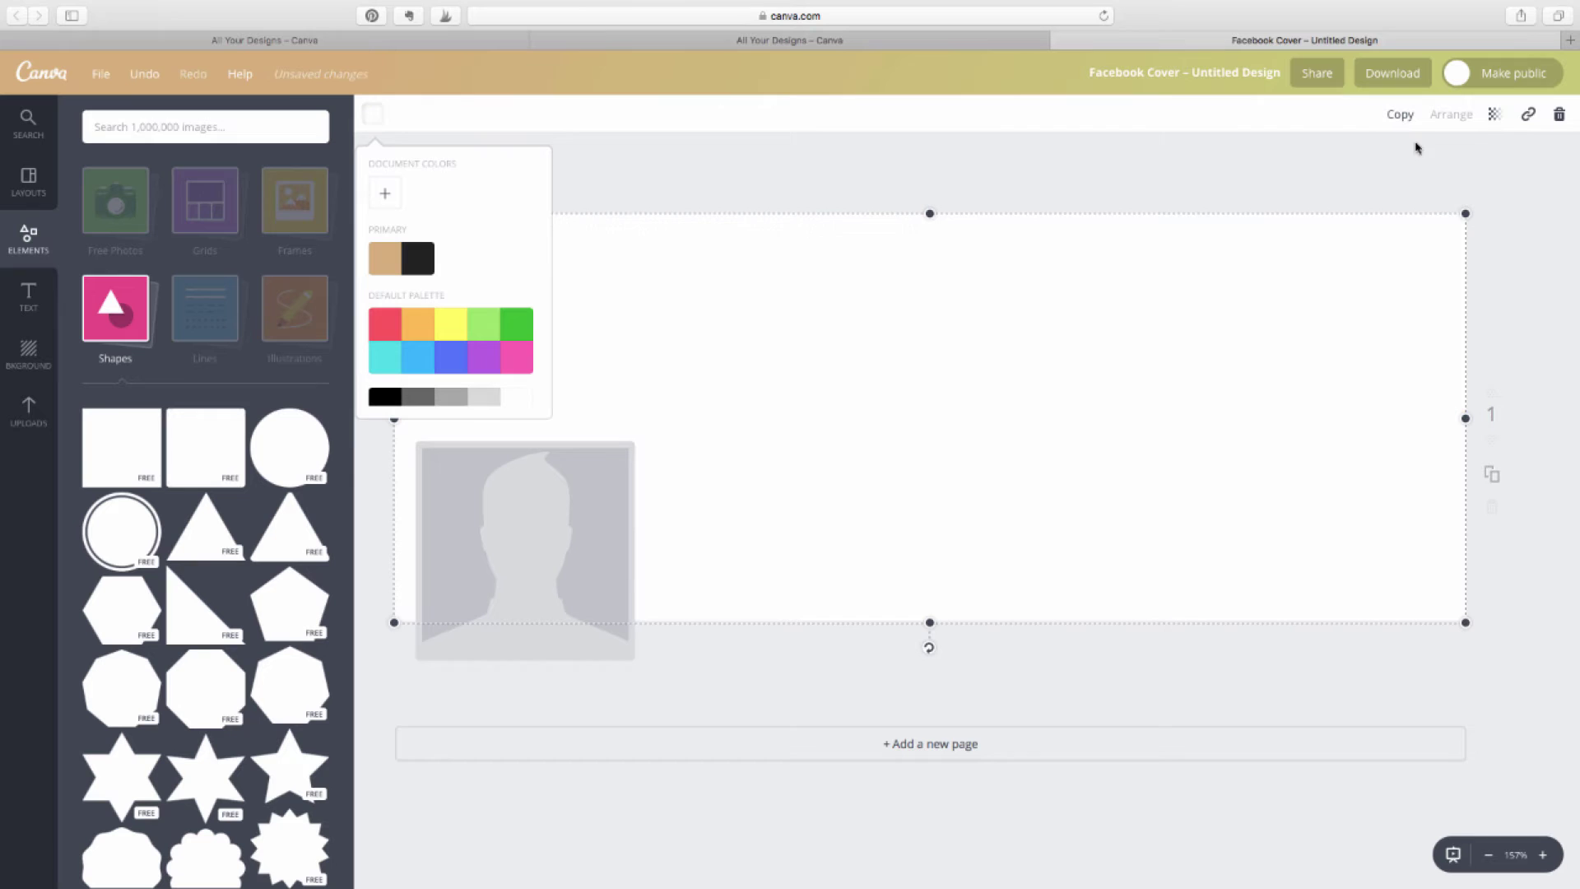
left_click(1494, 116)
left_click_drag(1454, 164, 1410, 168)
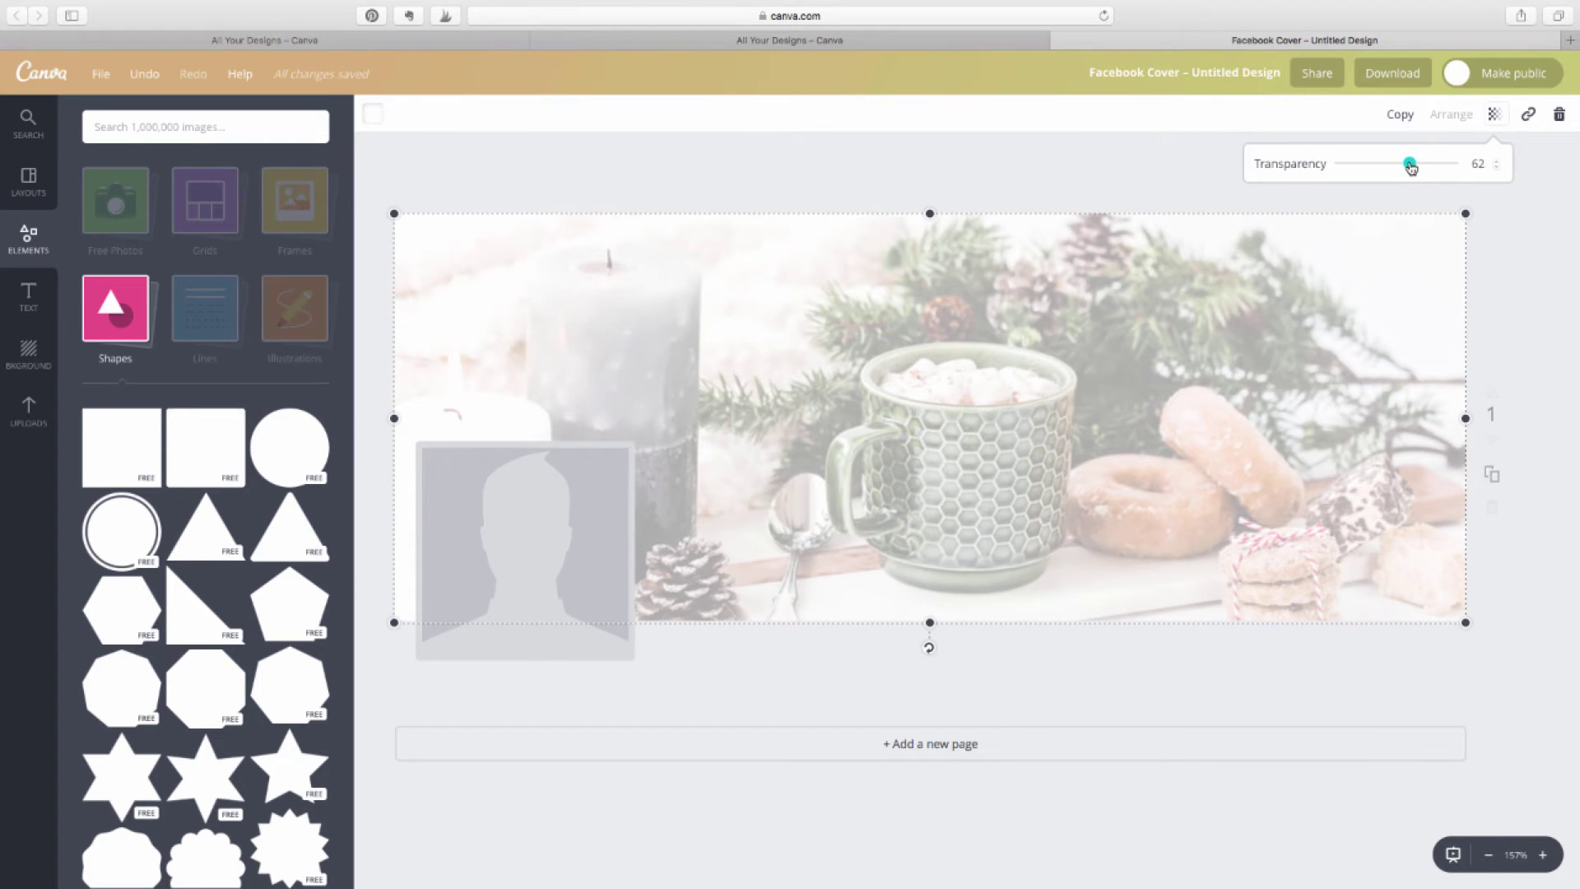
left_click(367, 119)
left_click(420, 260)
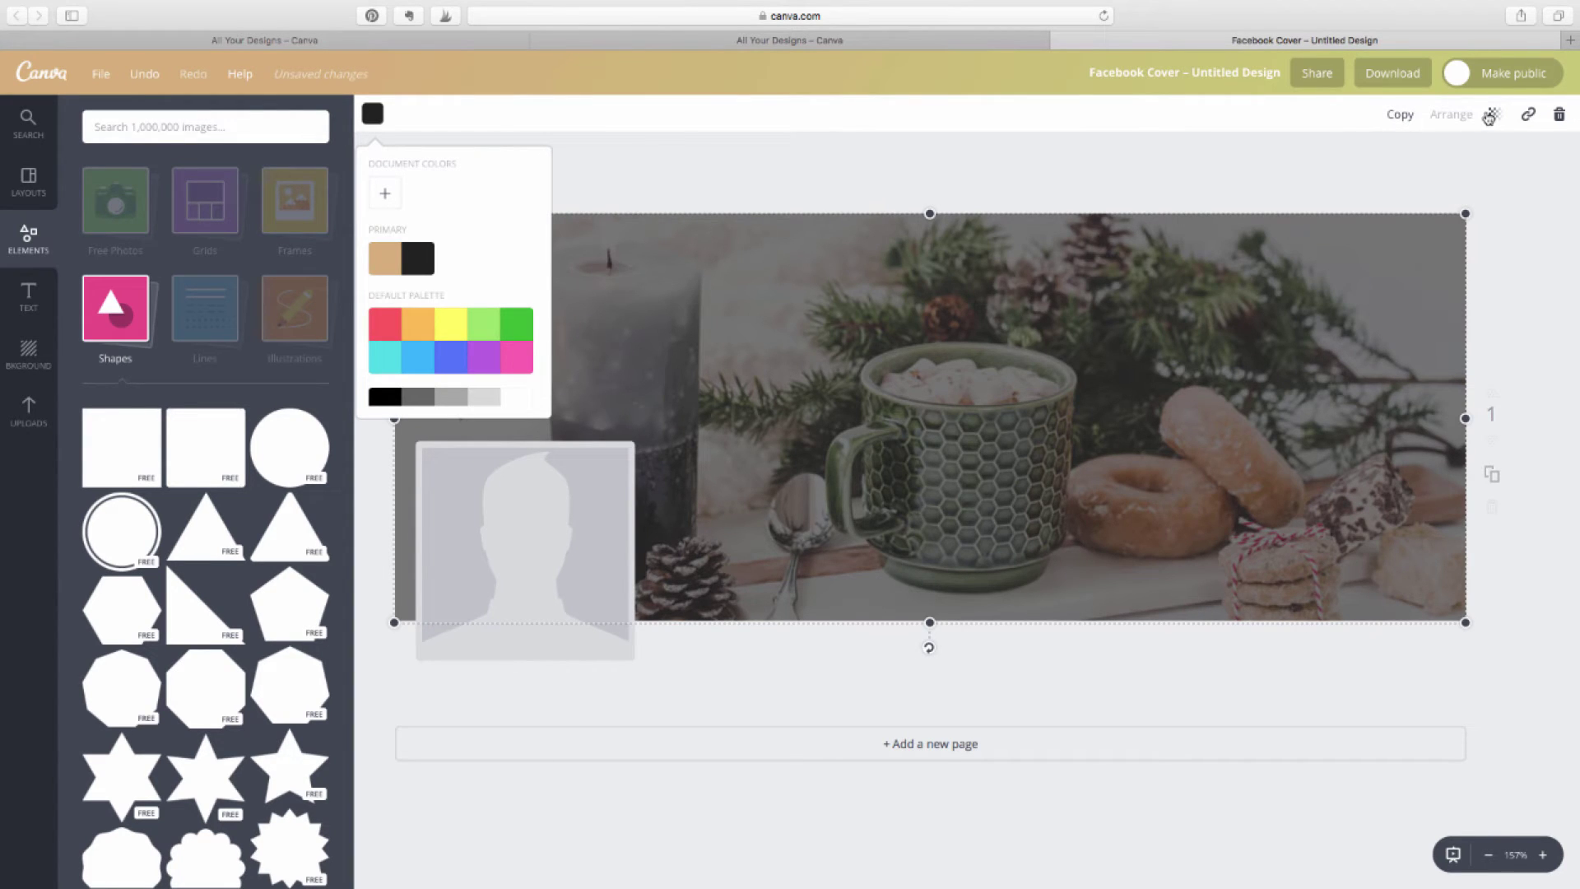
left_click(1060, 174)
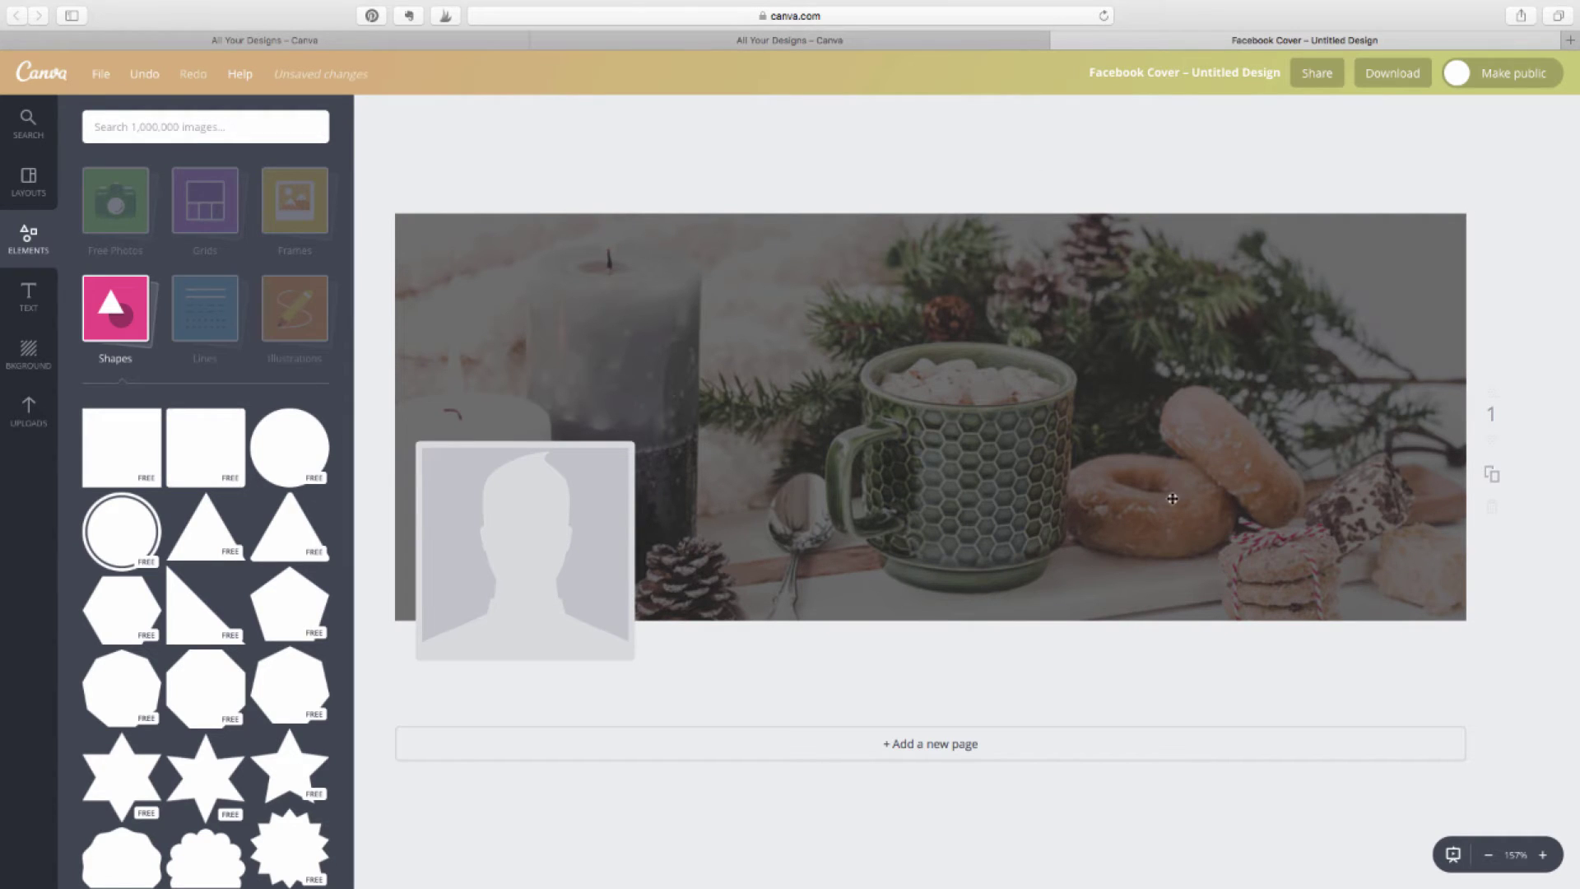
Step: Paste the promo text and make 'download your free' white script size 42 on one line, moved up
key("ctrl+v")
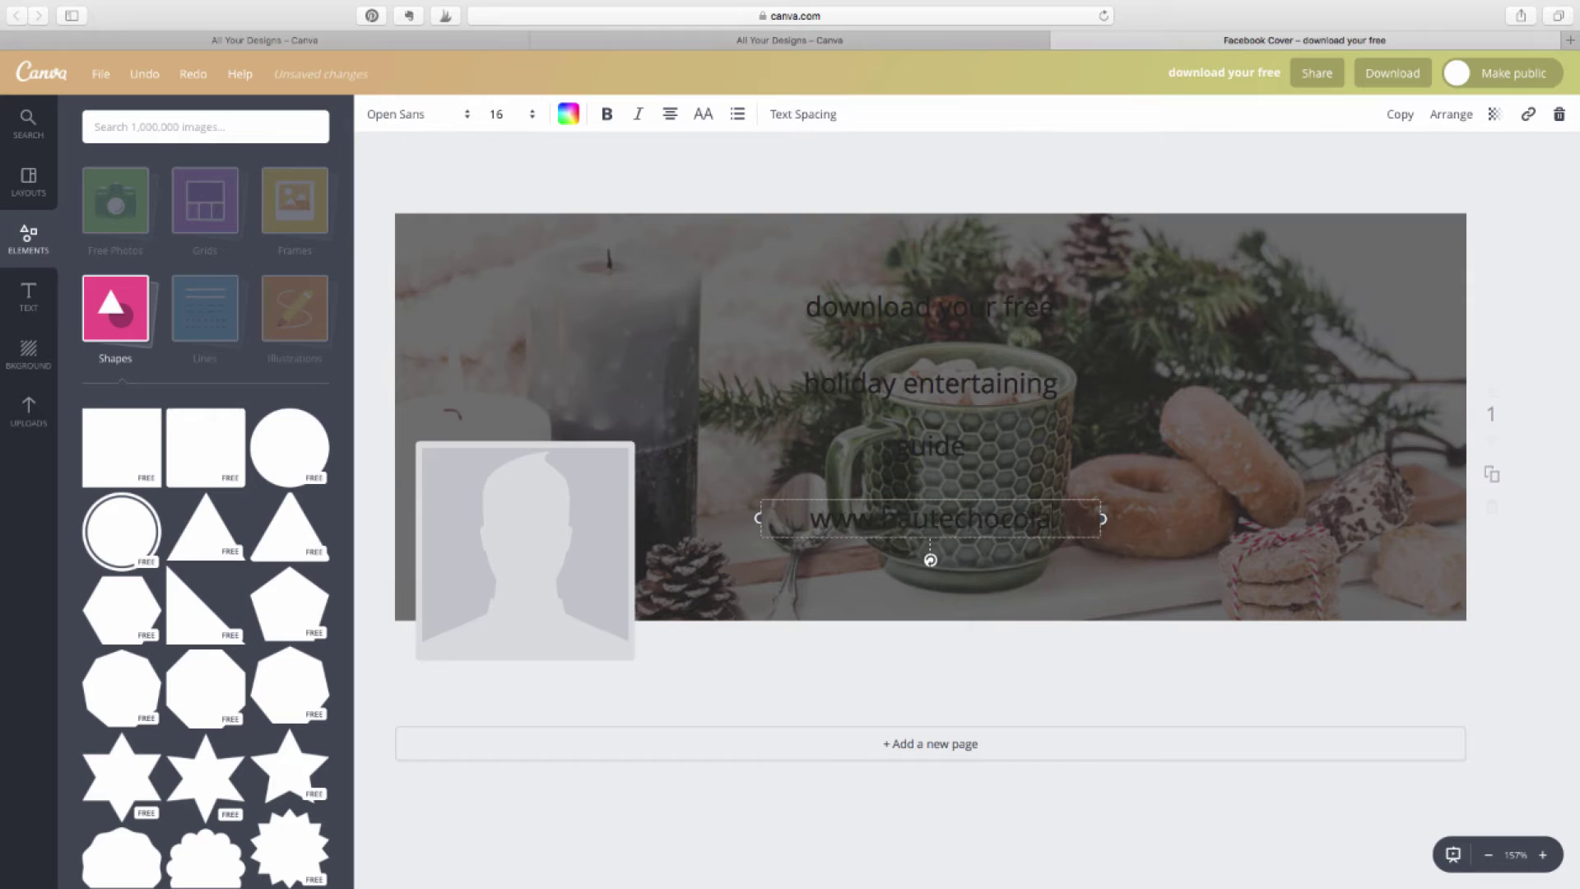
left_click(864, 312)
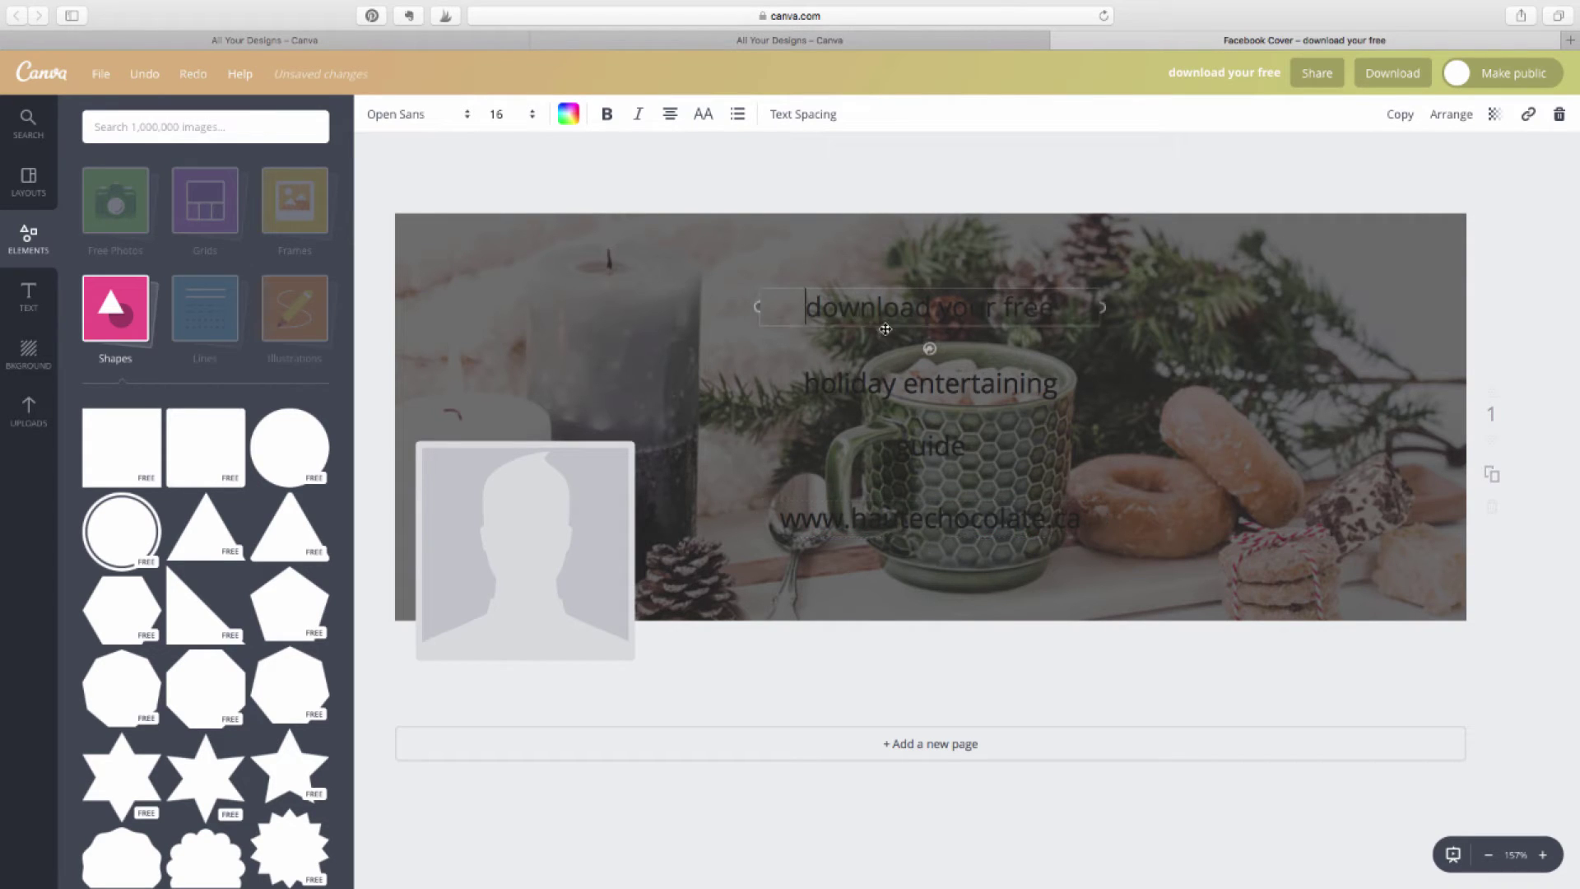
left_click(568, 115)
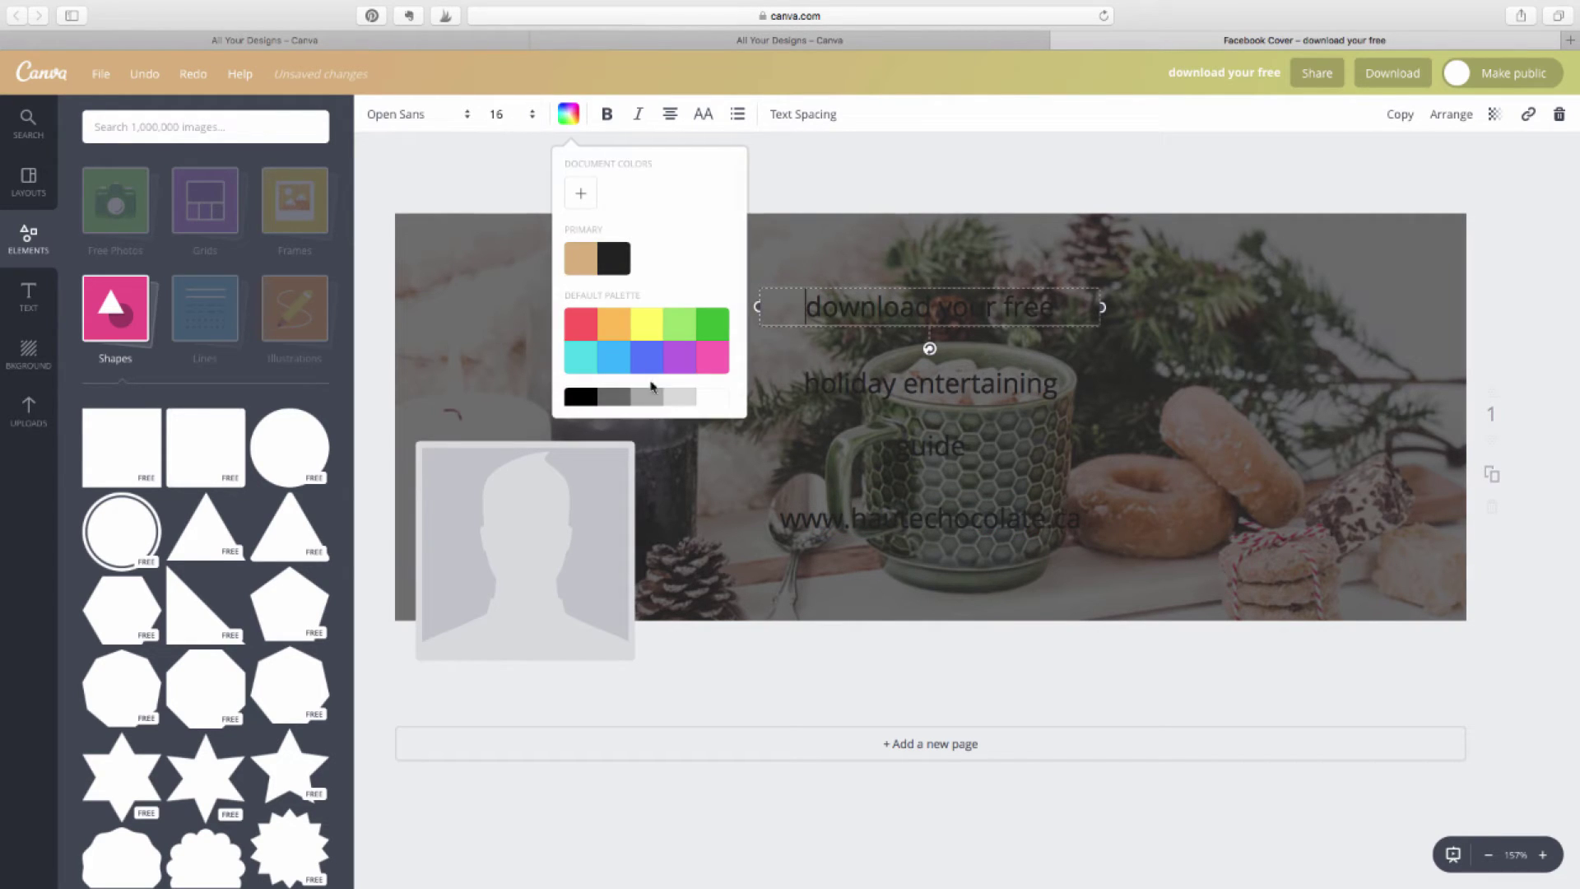
left_click(713, 398)
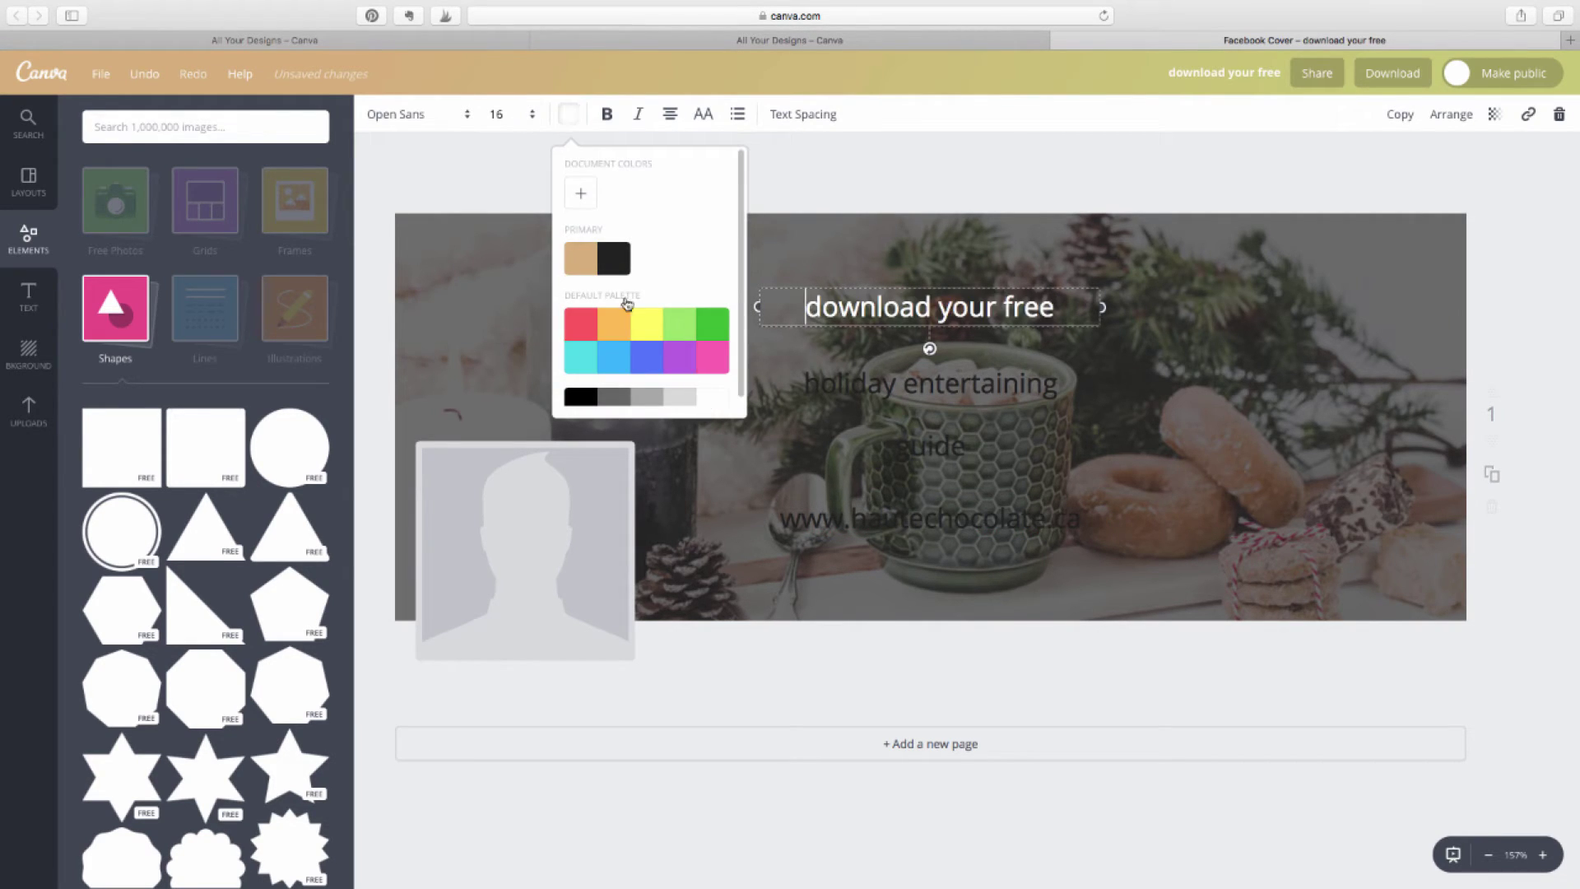
left_click(408, 115)
left_click(406, 219)
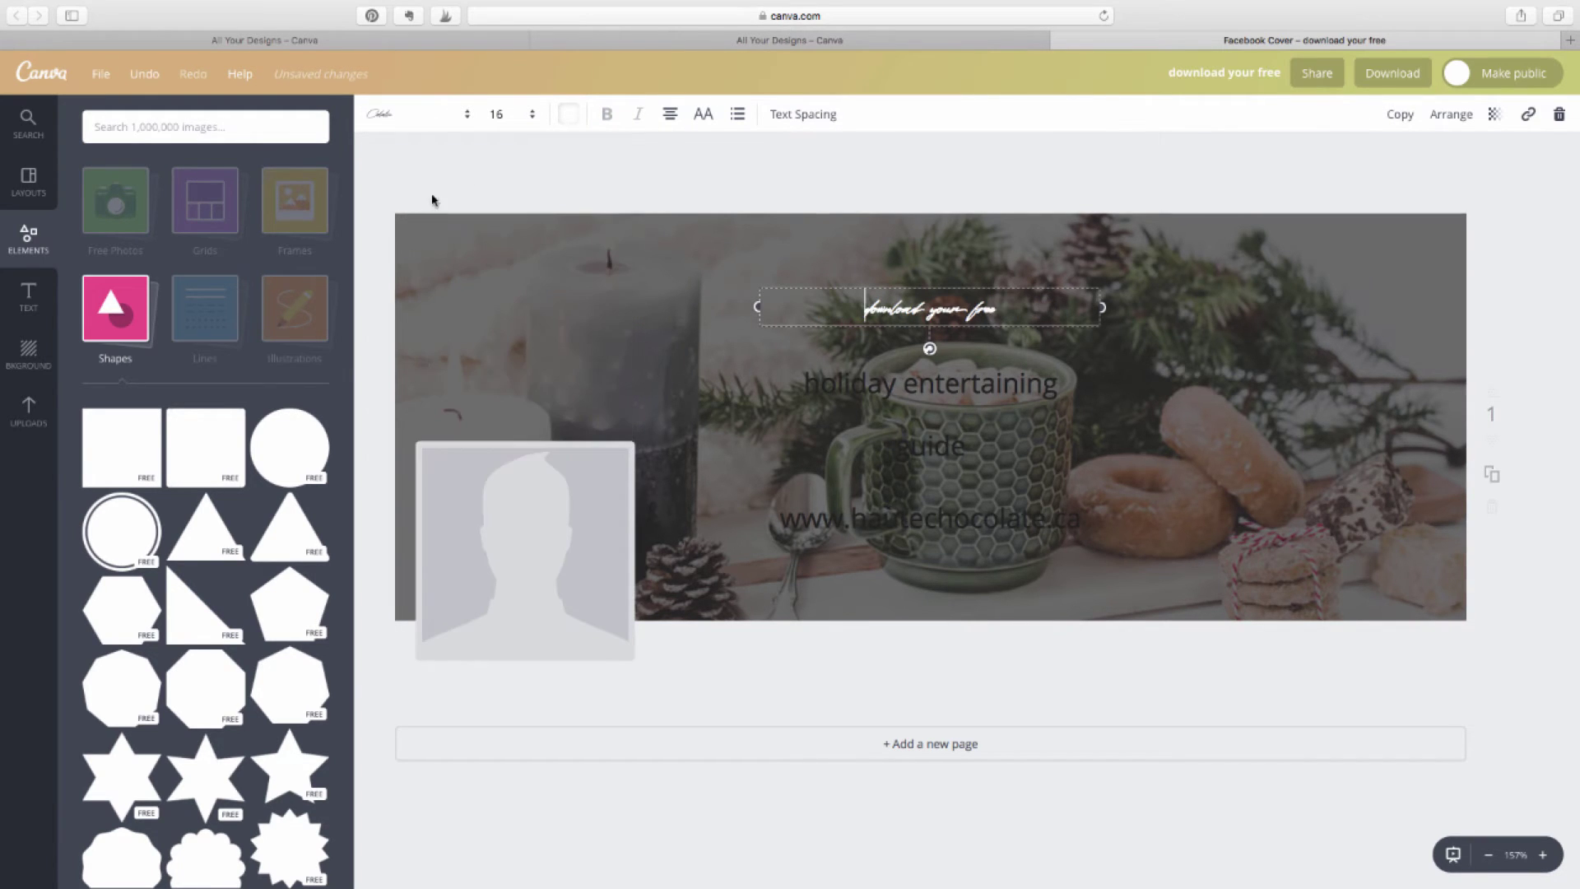
left_click(503, 114)
left_click(500, 453)
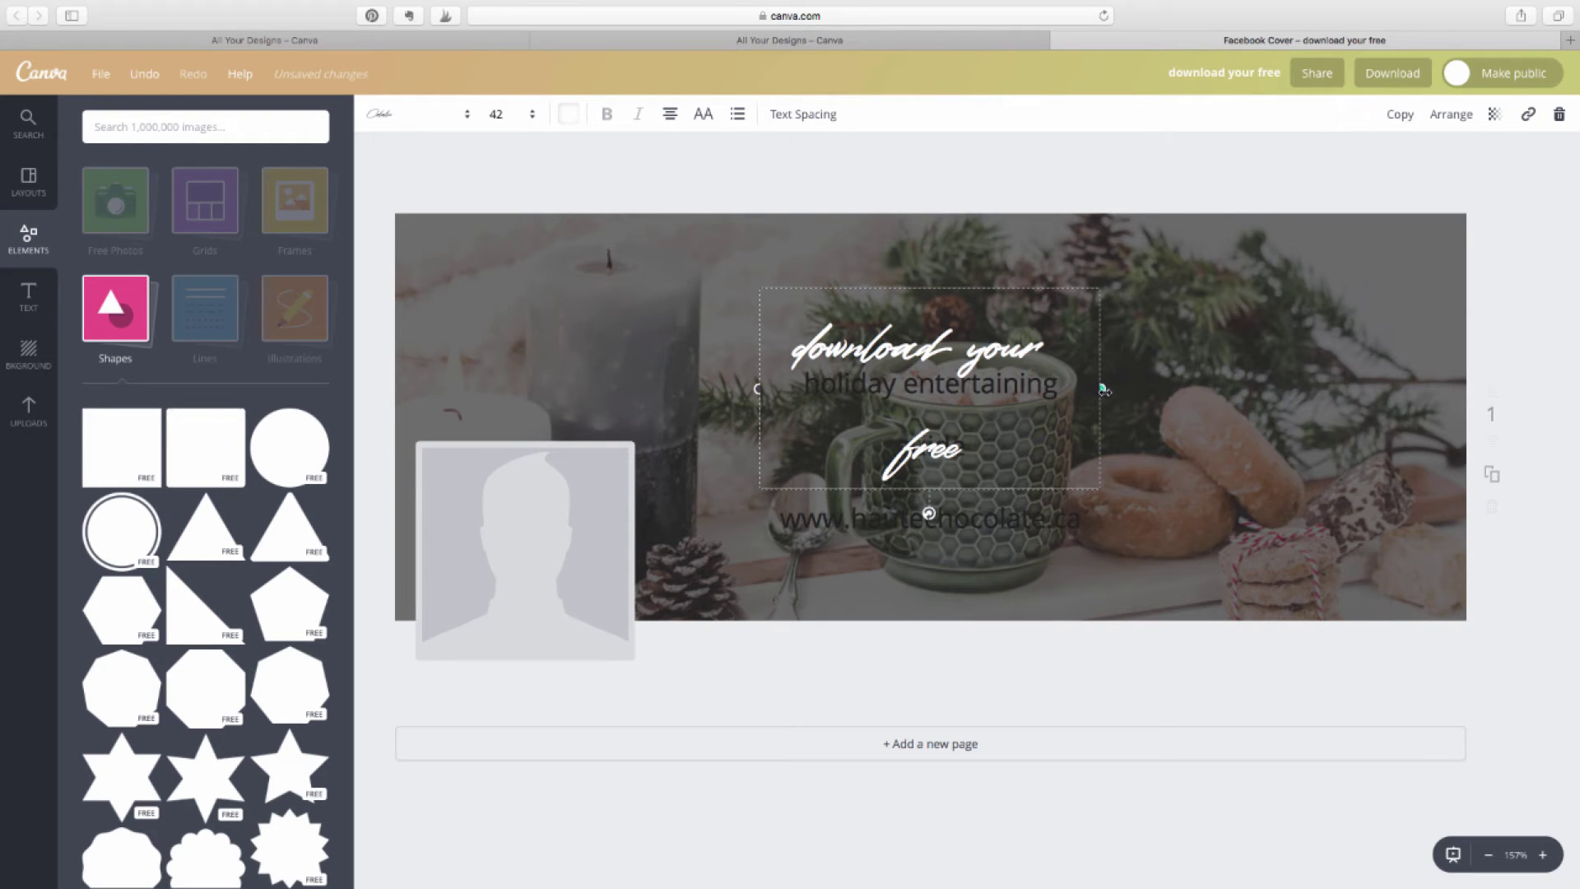
left_click_drag(1102, 388, 1258, 338)
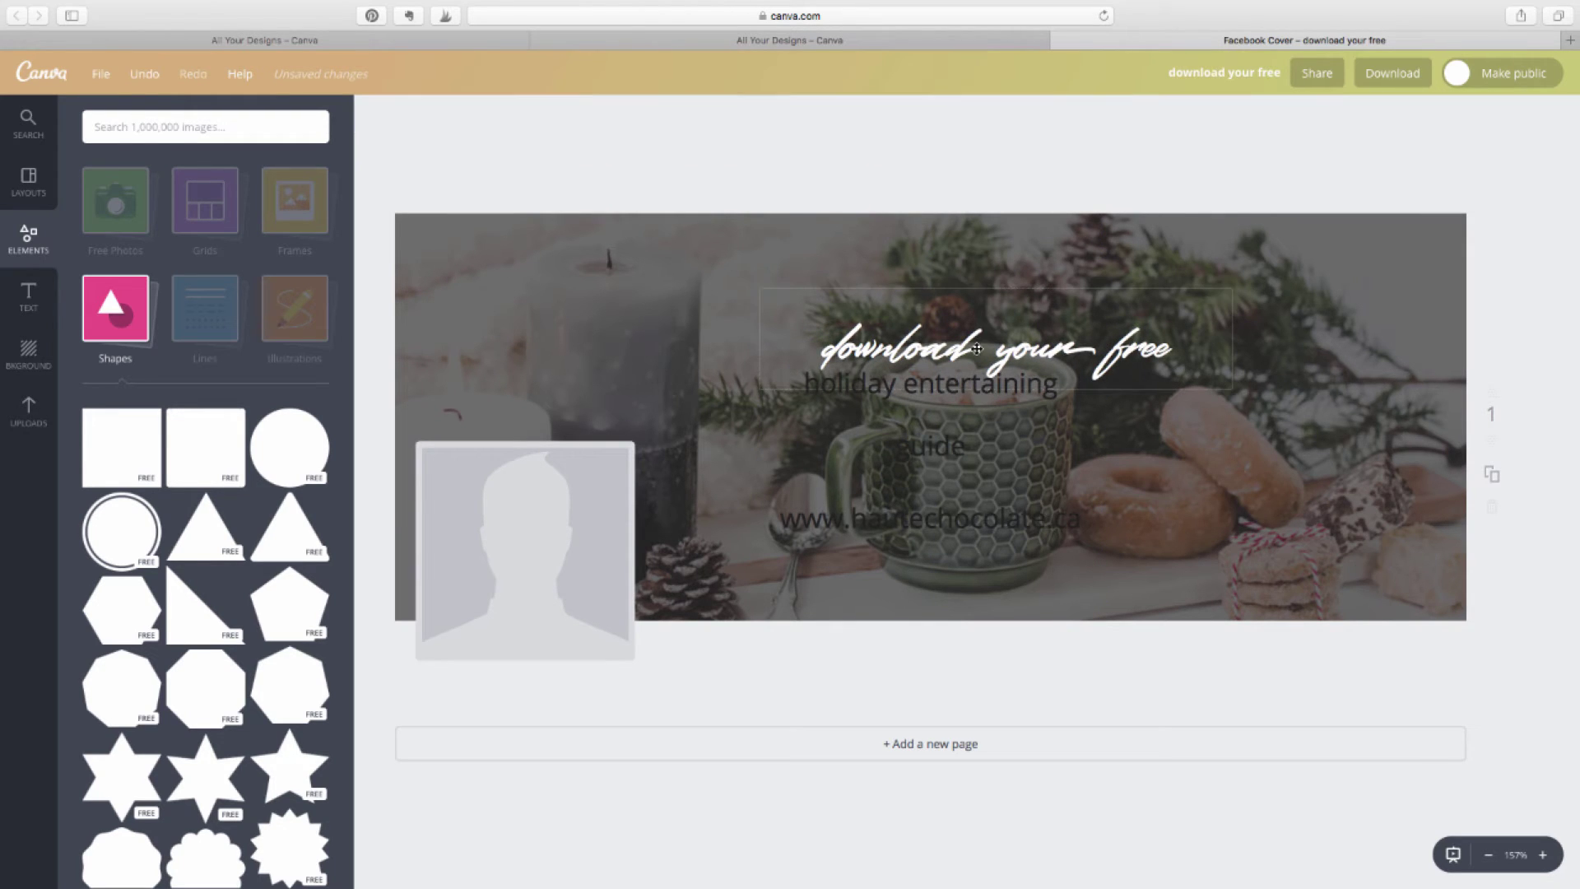
left_click_drag(978, 345, 912, 307)
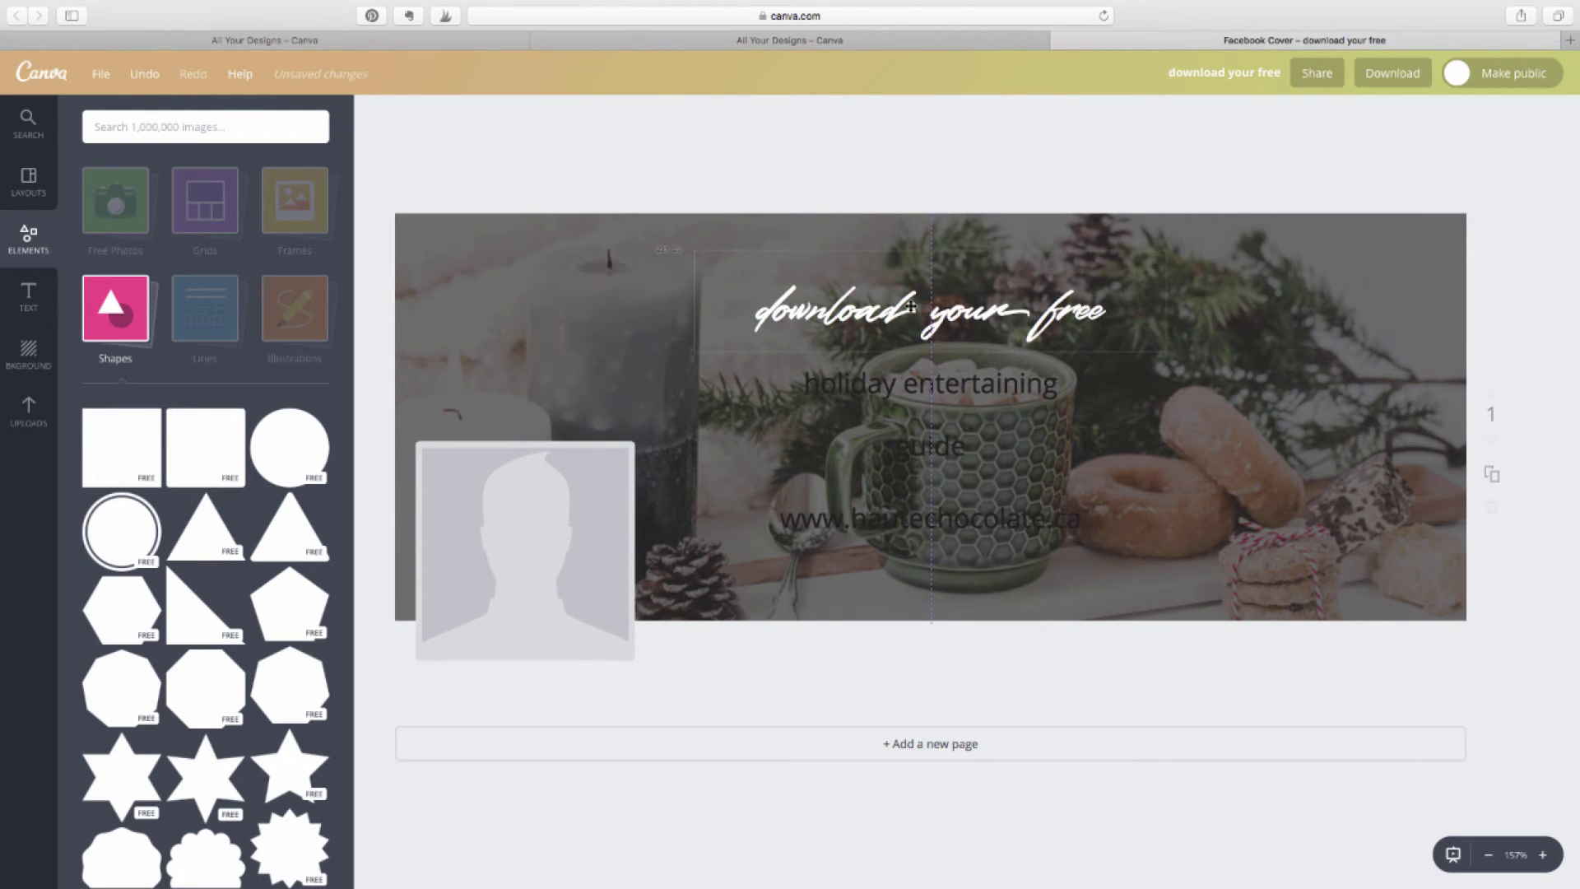
Step: Set 'holiday entertaining' to uppercase Playfair Display size 36 with adjusted line height
left_click(886, 393)
left_click(440, 121)
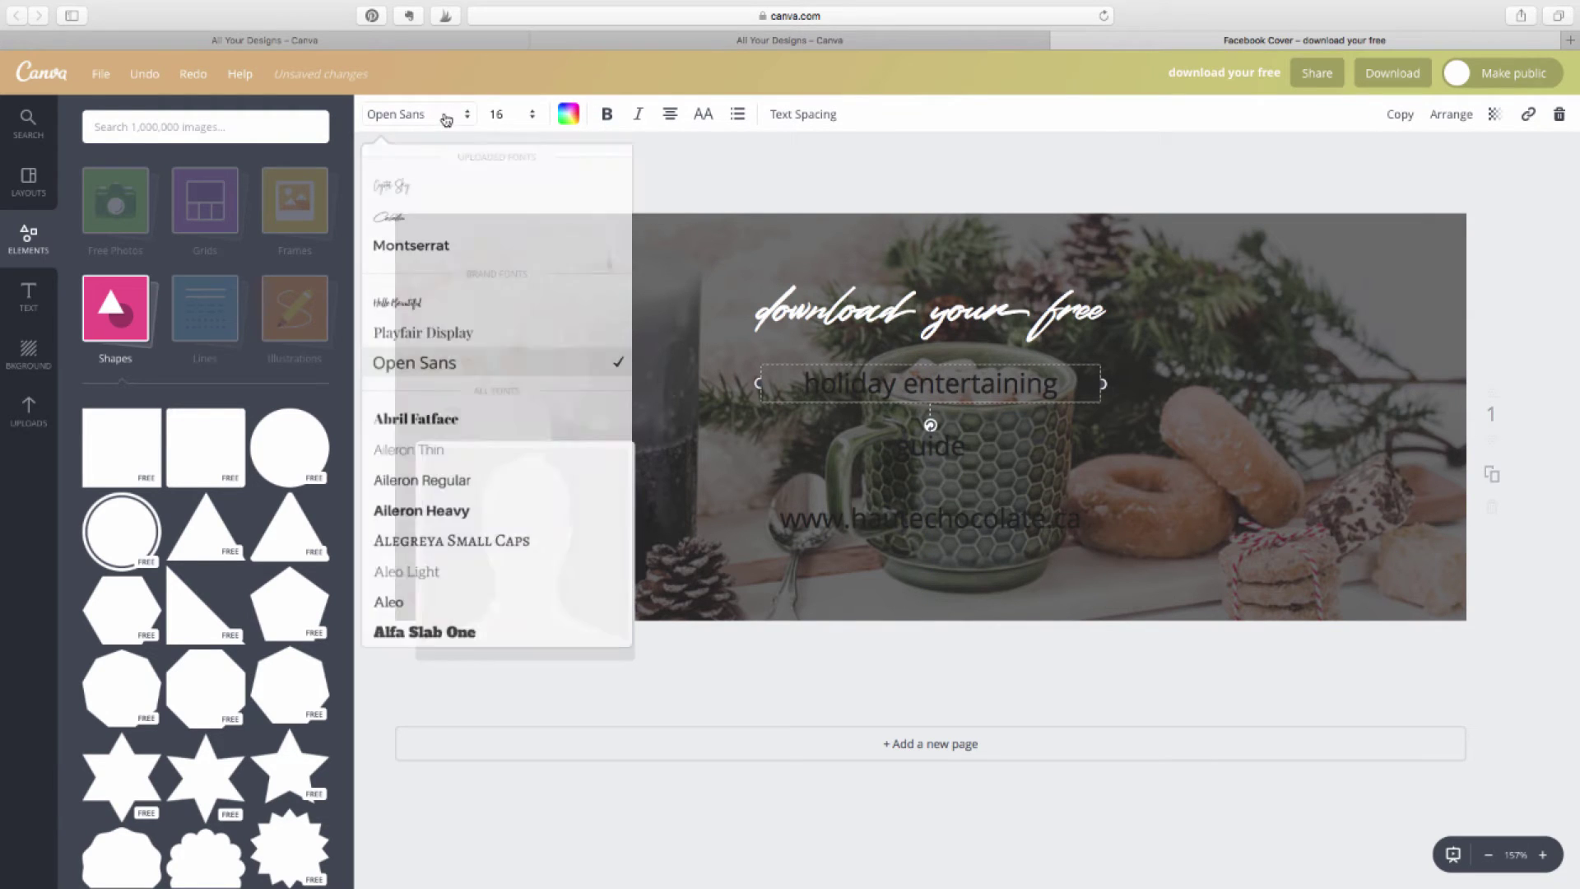
left_click(435, 340)
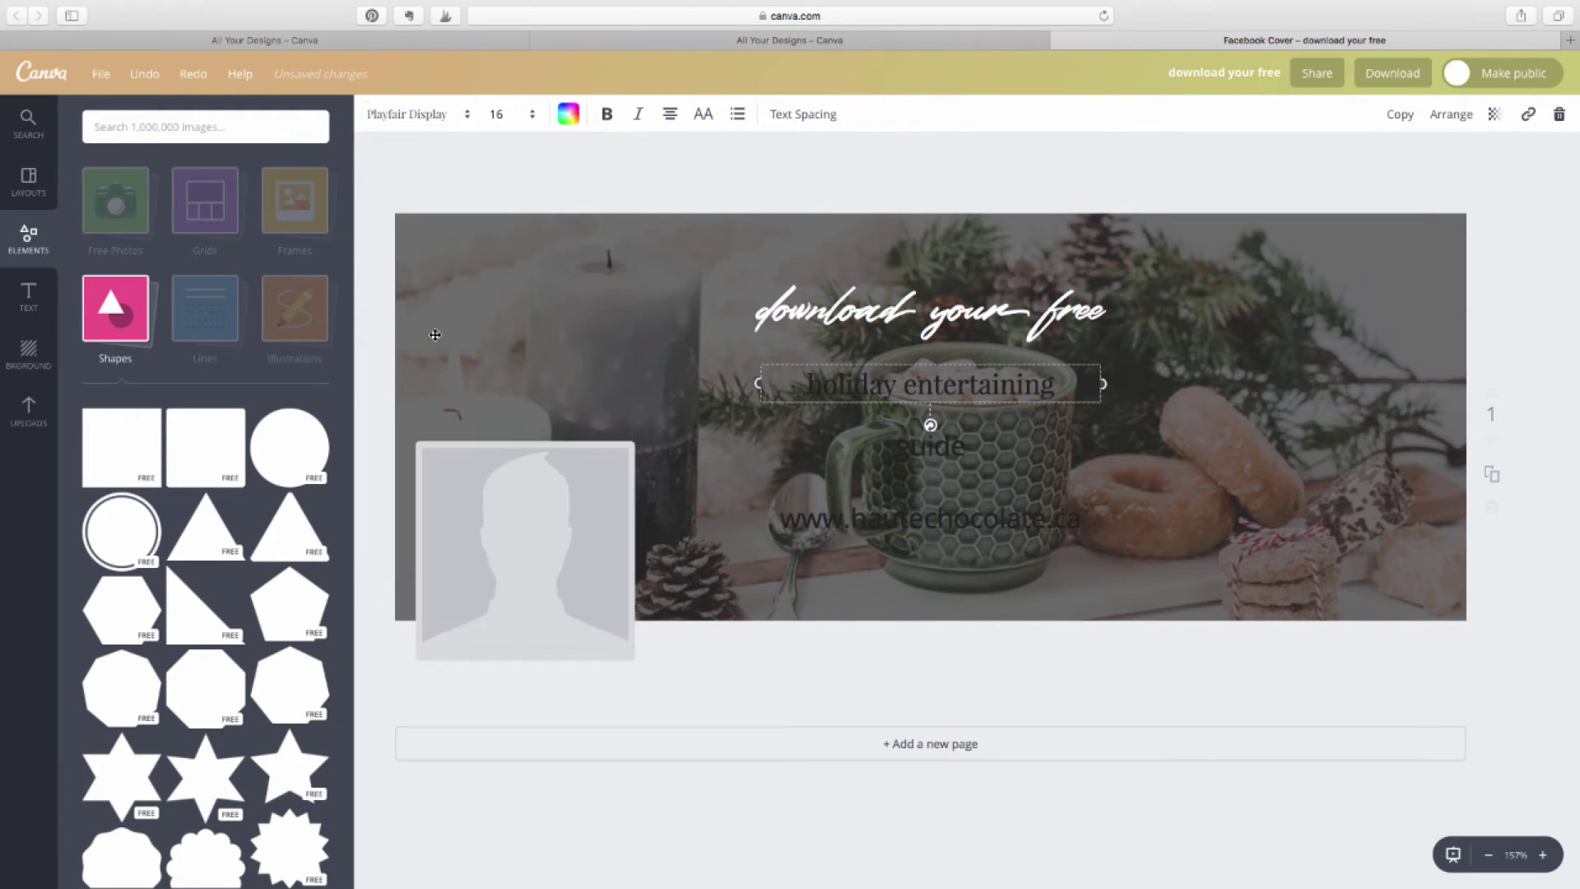
left_click(703, 114)
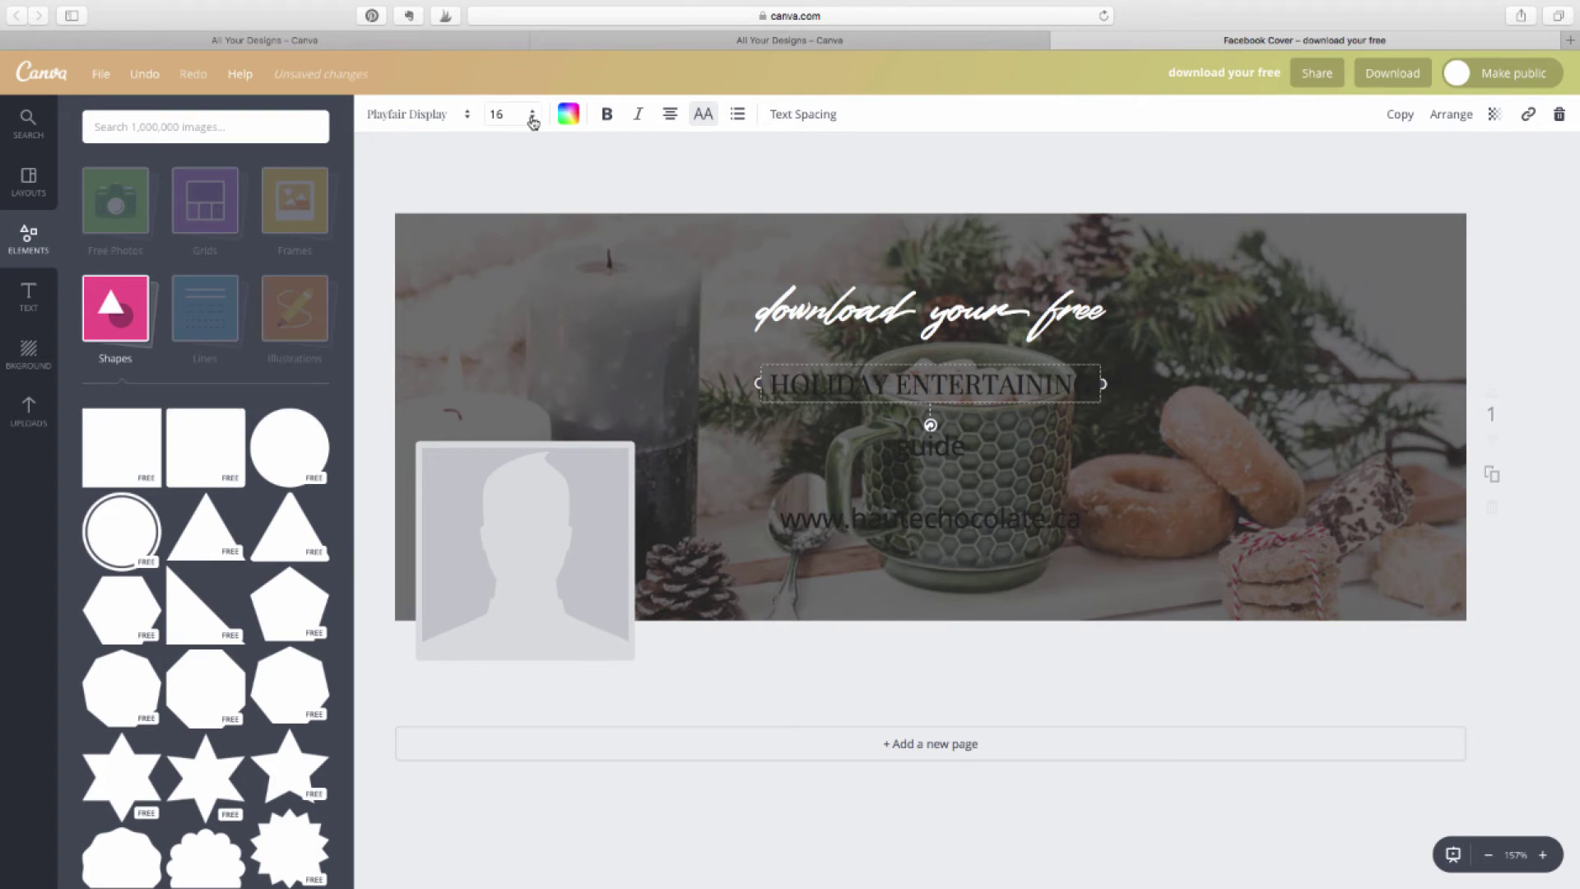
left_click(527, 116)
left_click(514, 501)
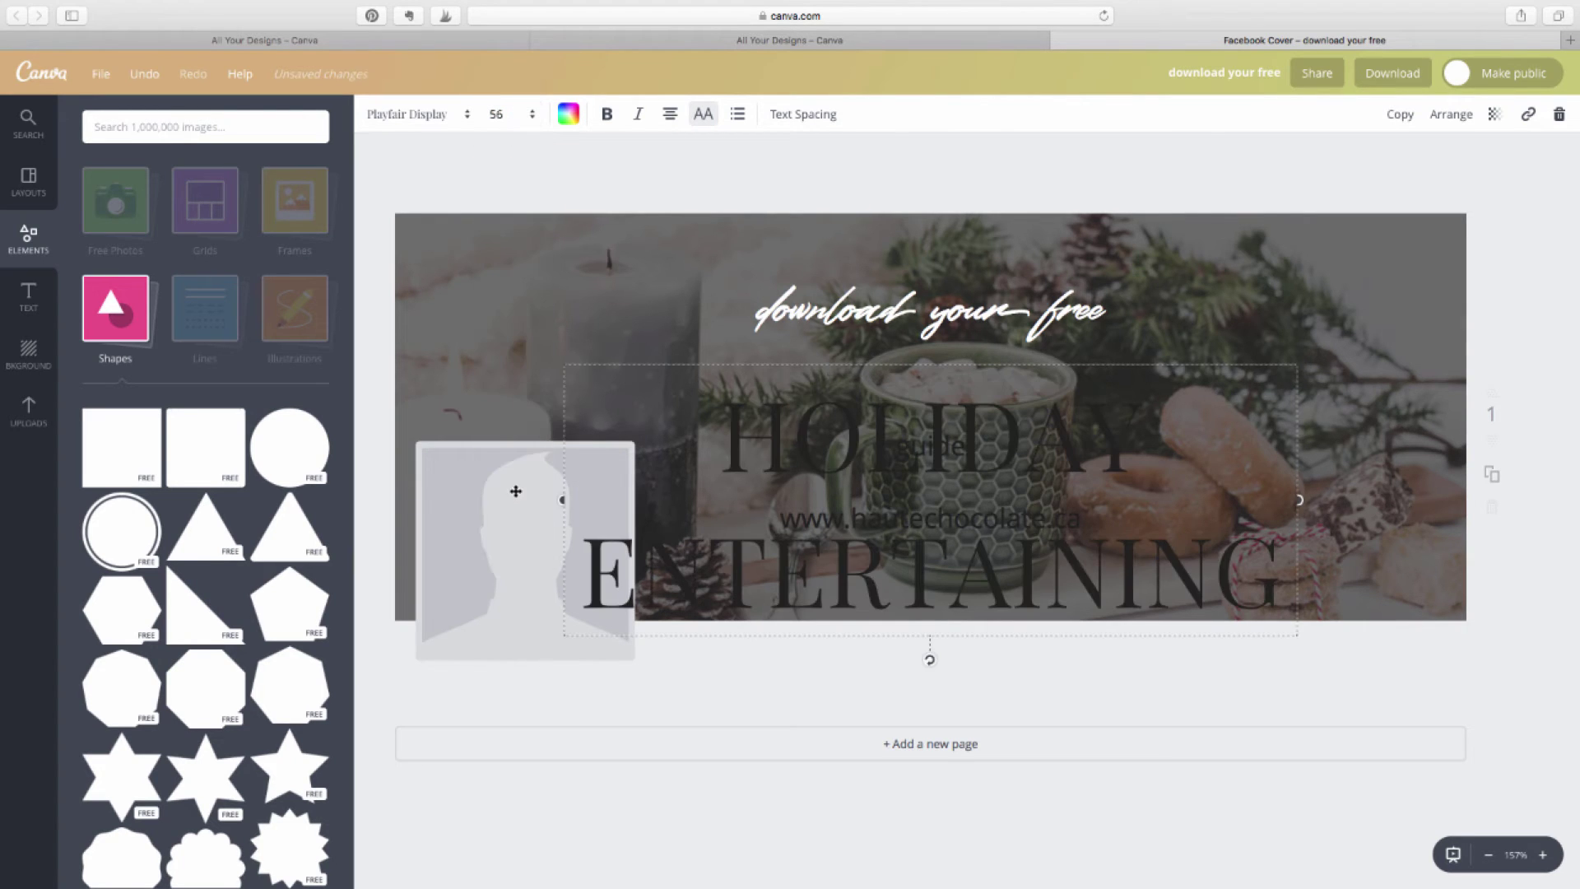
left_click(496, 113)
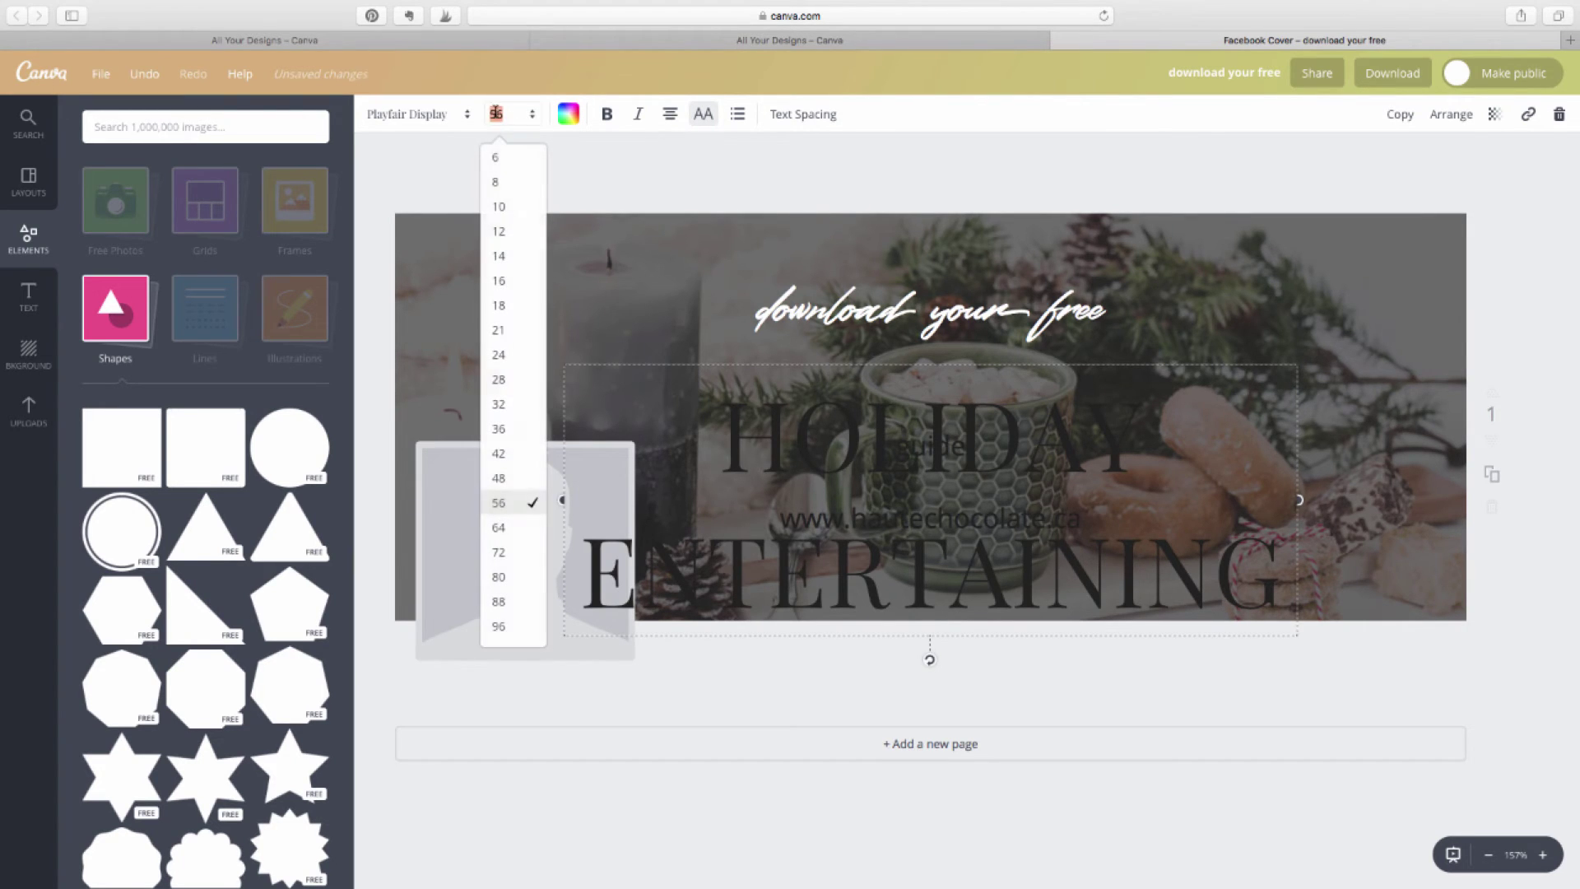
left_click(520, 429)
left_click(787, 115)
left_click_drag(934, 197, 909, 203)
Step: Make the headline white and style 'guide' as white italic Playfair Display at 32
left_click(567, 114)
left_click(823, 659)
left_click(940, 557)
left_click(407, 114)
left_click(451, 142)
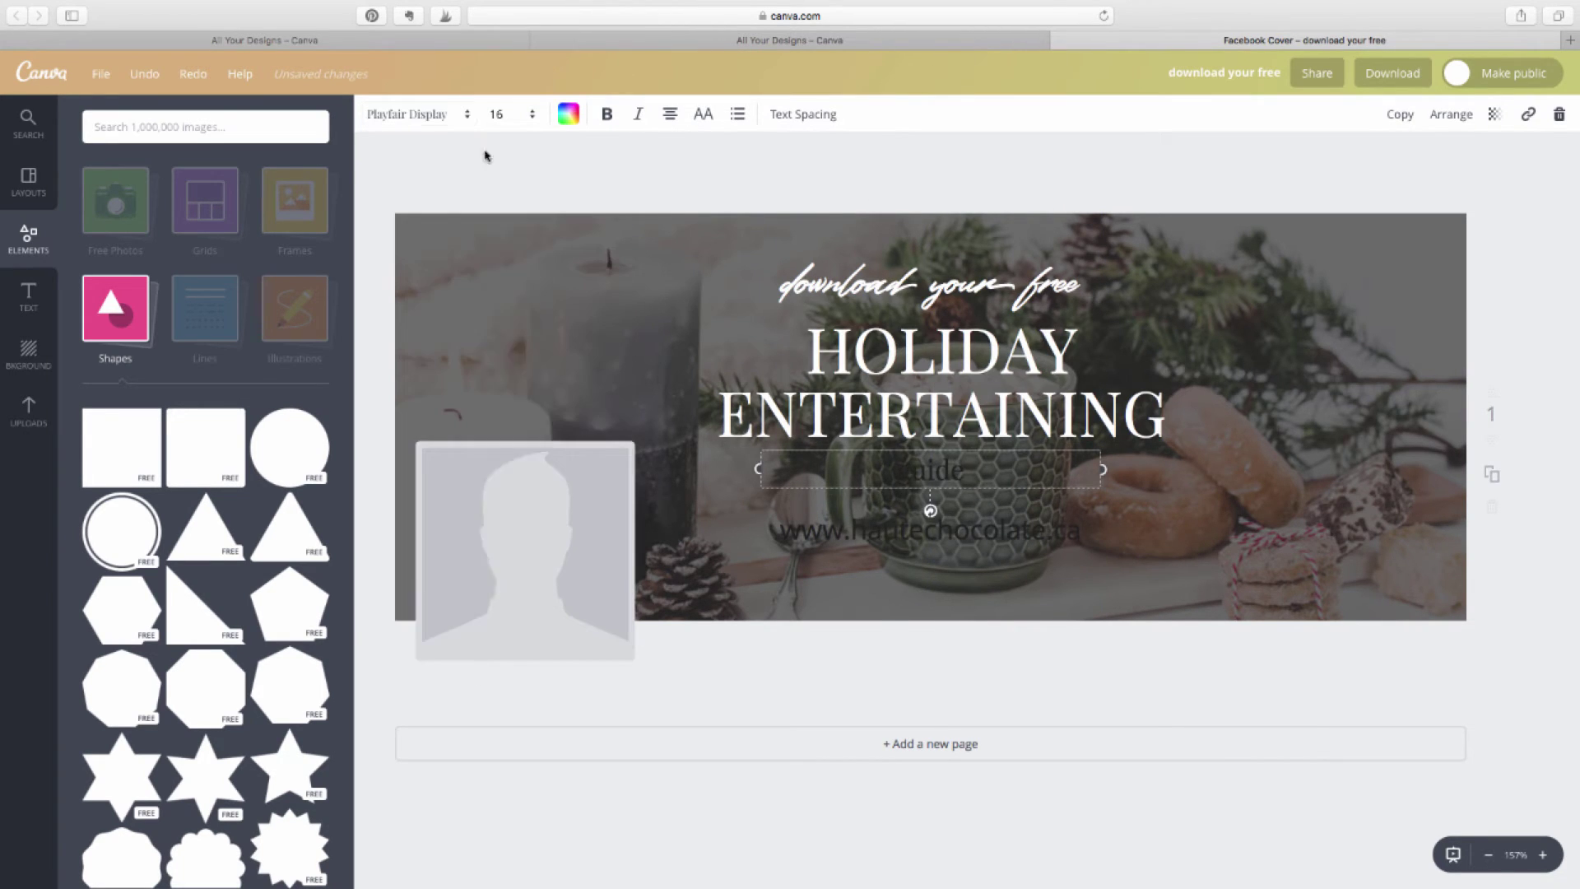
left_click(496, 113)
left_click(513, 405)
left_click(637, 113)
left_click(938, 473)
left_click(568, 114)
Step: Move the website address lower, make it white, and try uppercase at sizes 16 and 12
left_click(723, 395)
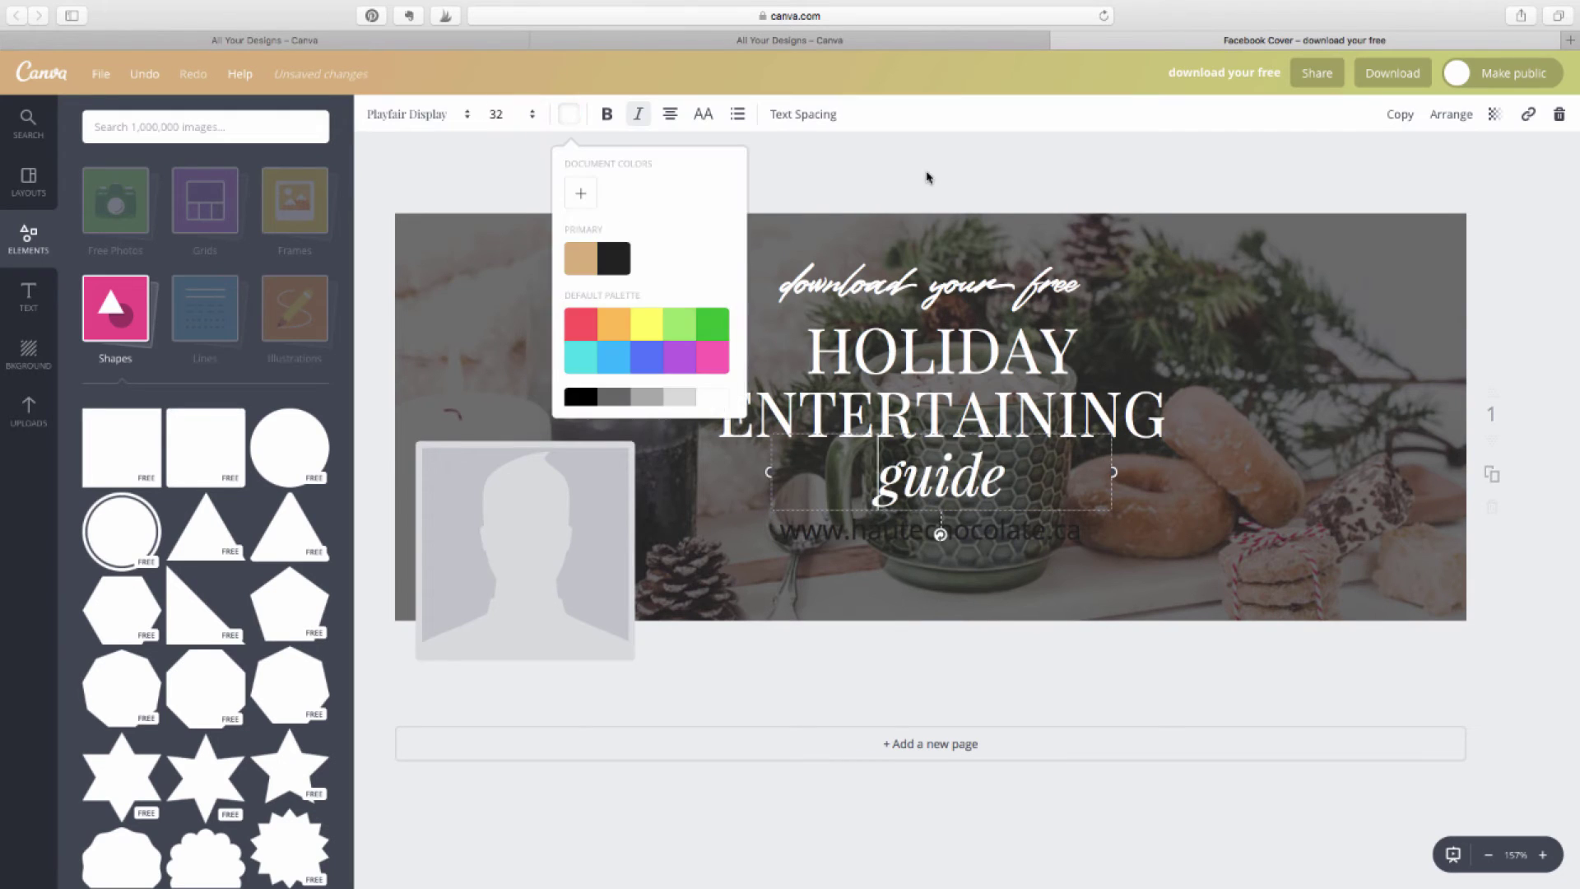
left_click_drag(863, 557, 862, 577)
left_click(496, 114)
left_click(567, 114)
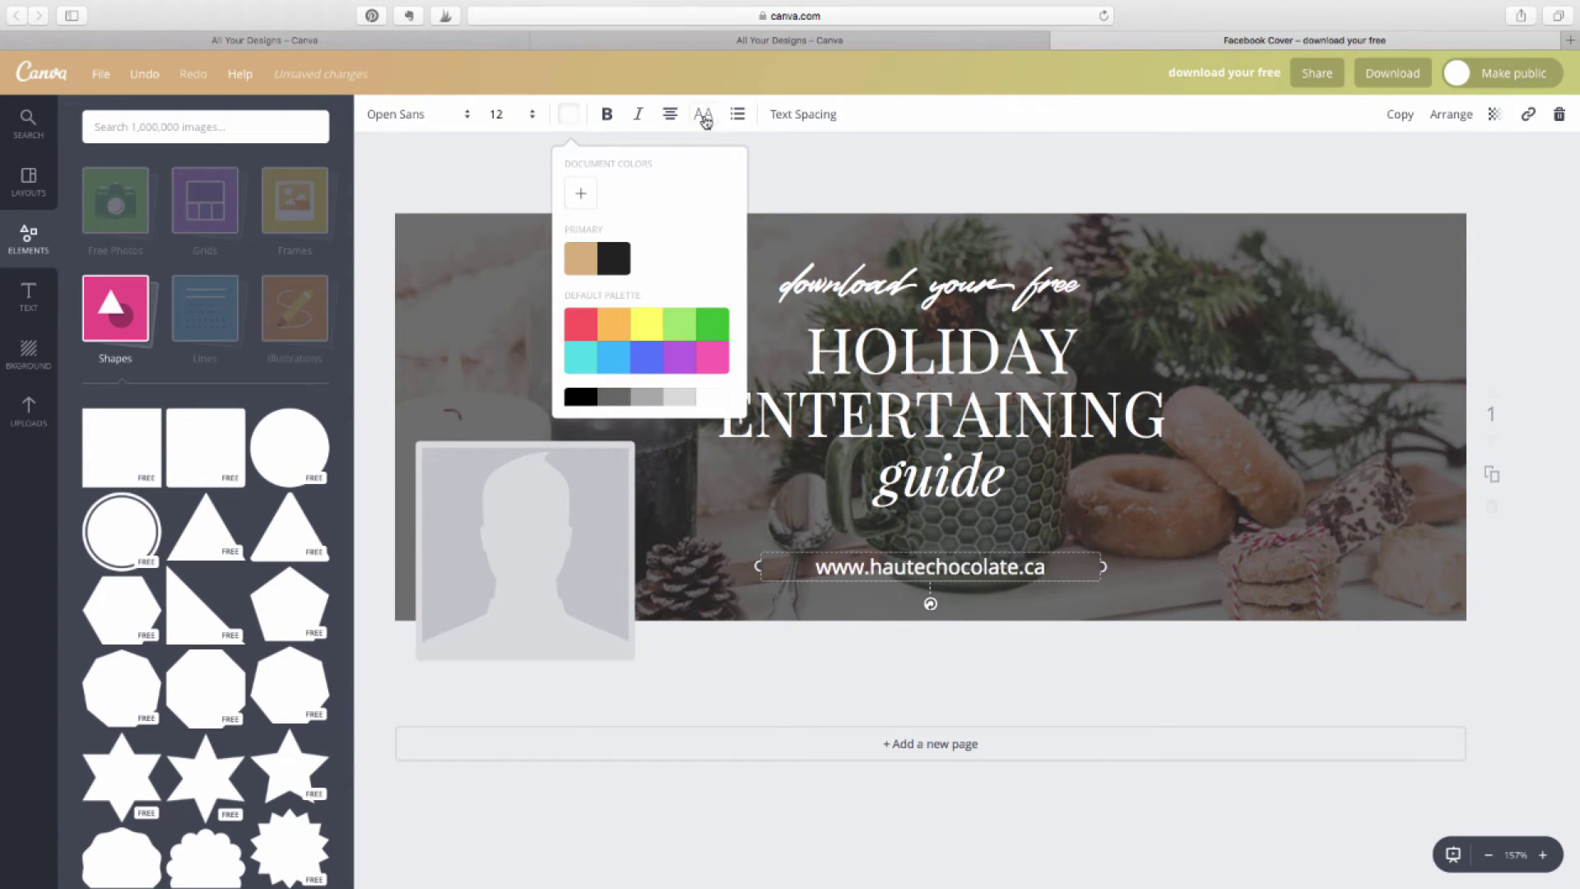
left_click(703, 114)
left_click(496, 114)
left_click(498, 280)
left_click(703, 113)
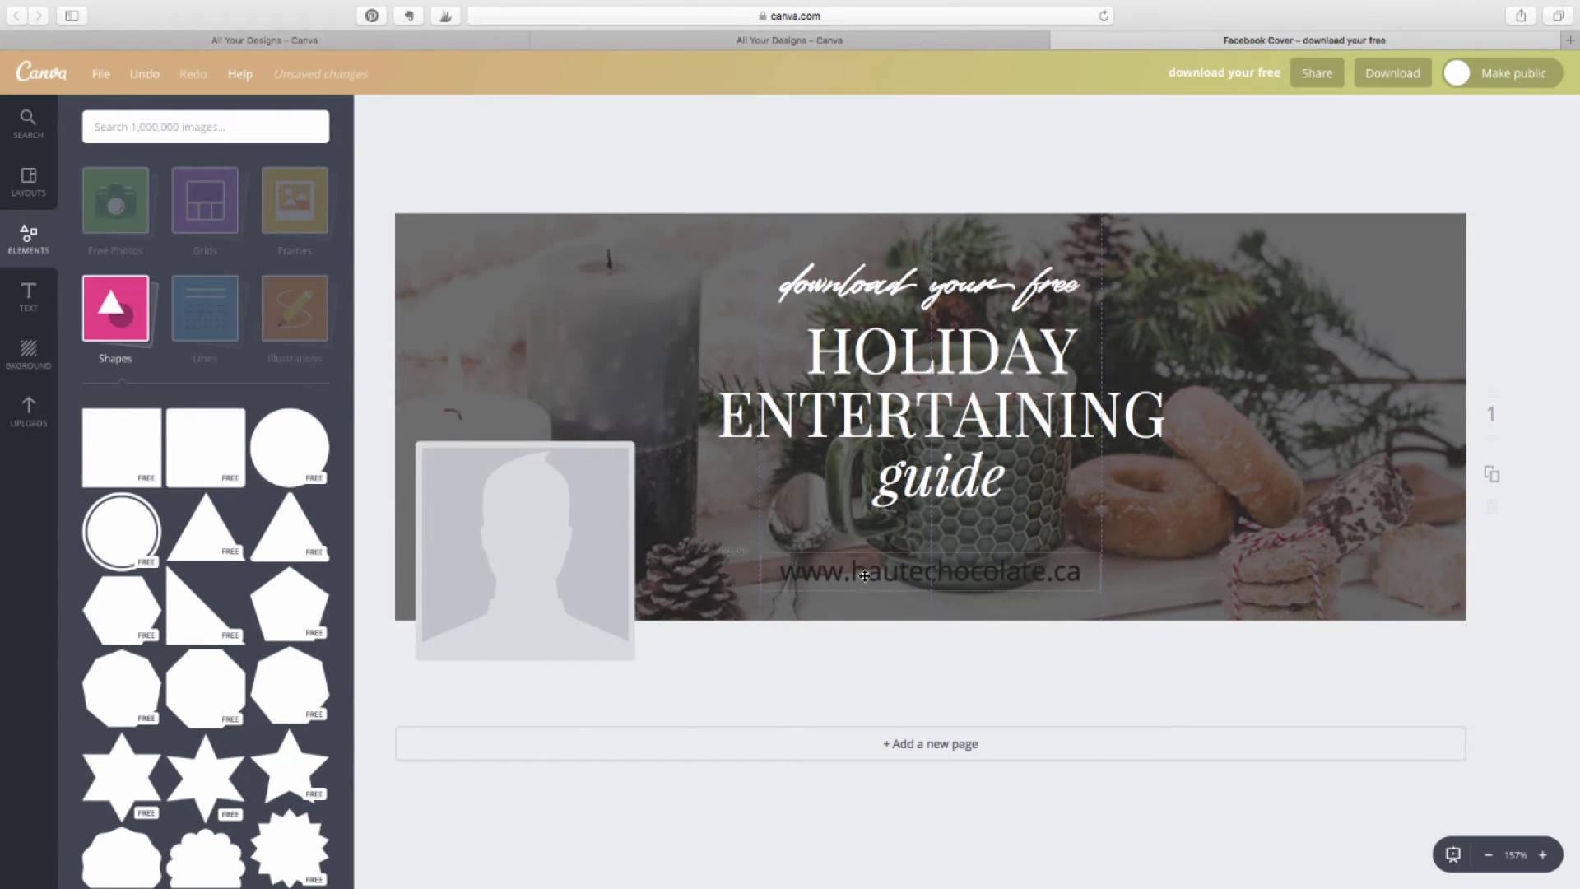
left_click(496, 113)
left_click(498, 232)
Step: Set the website address to uppercase size 8 and nudge it into its final position
left_click(568, 113)
left_click(702, 113)
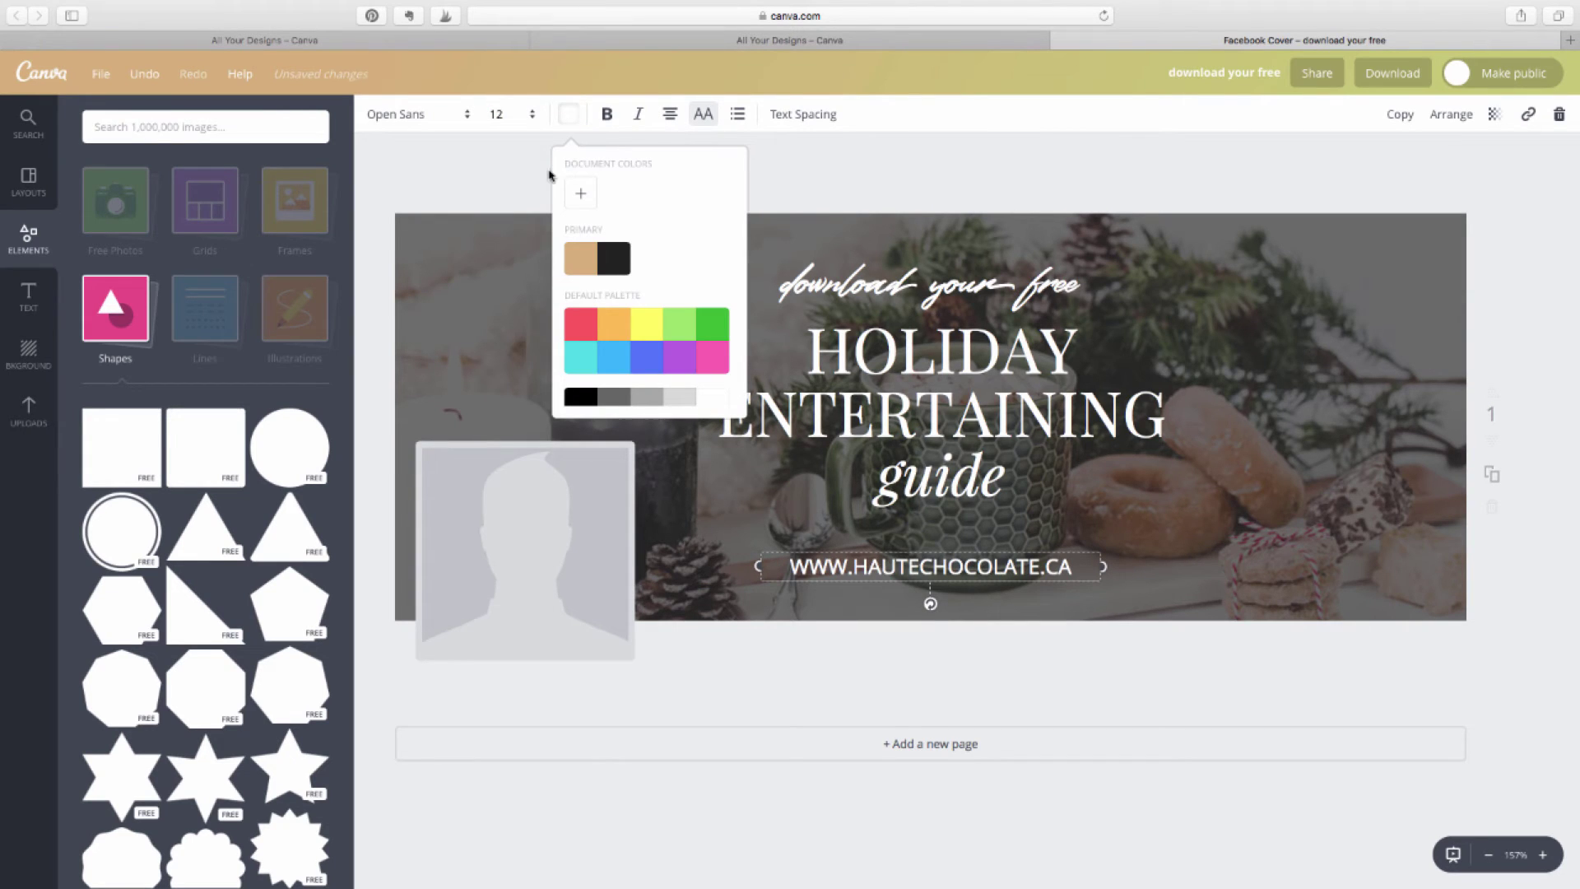
left_click(496, 114)
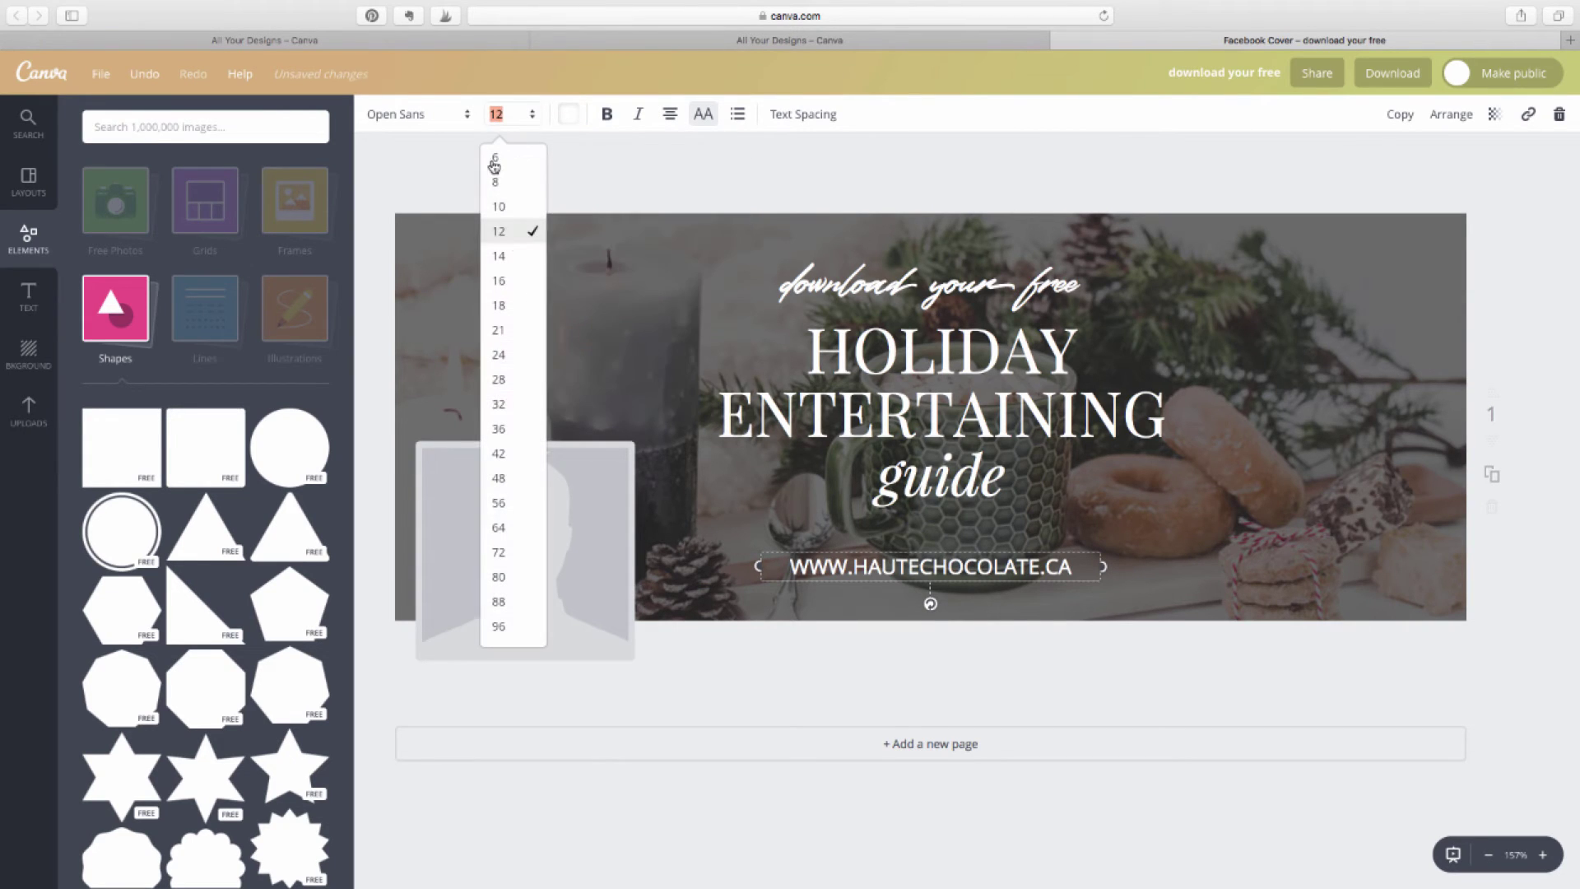
left_click(496, 215)
left_click(504, 116)
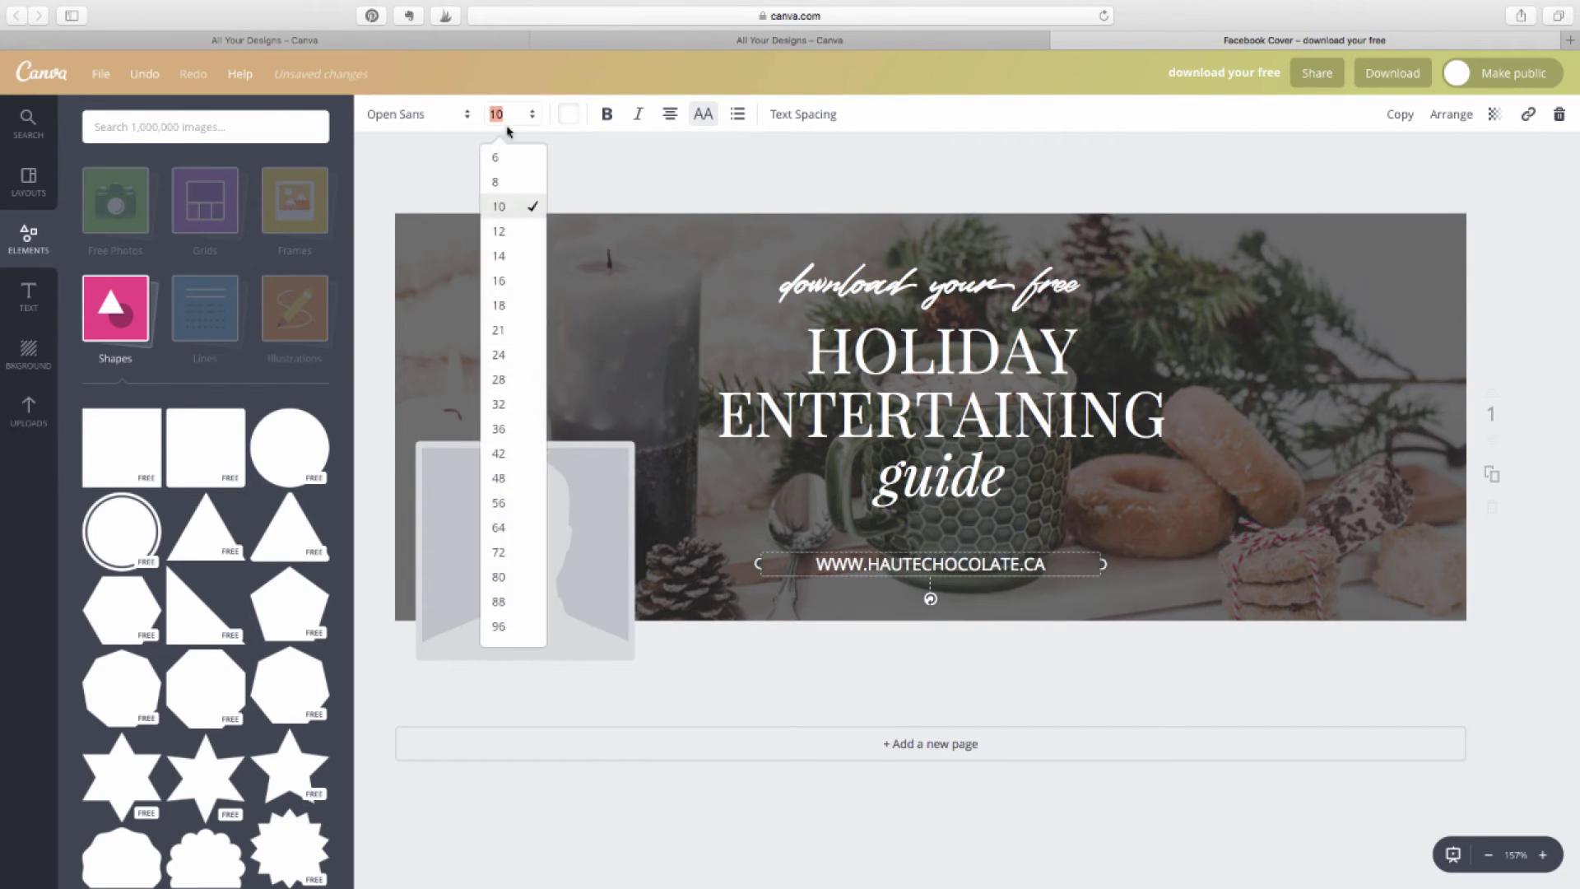
left_click(510, 190)
left_click(852, 191)
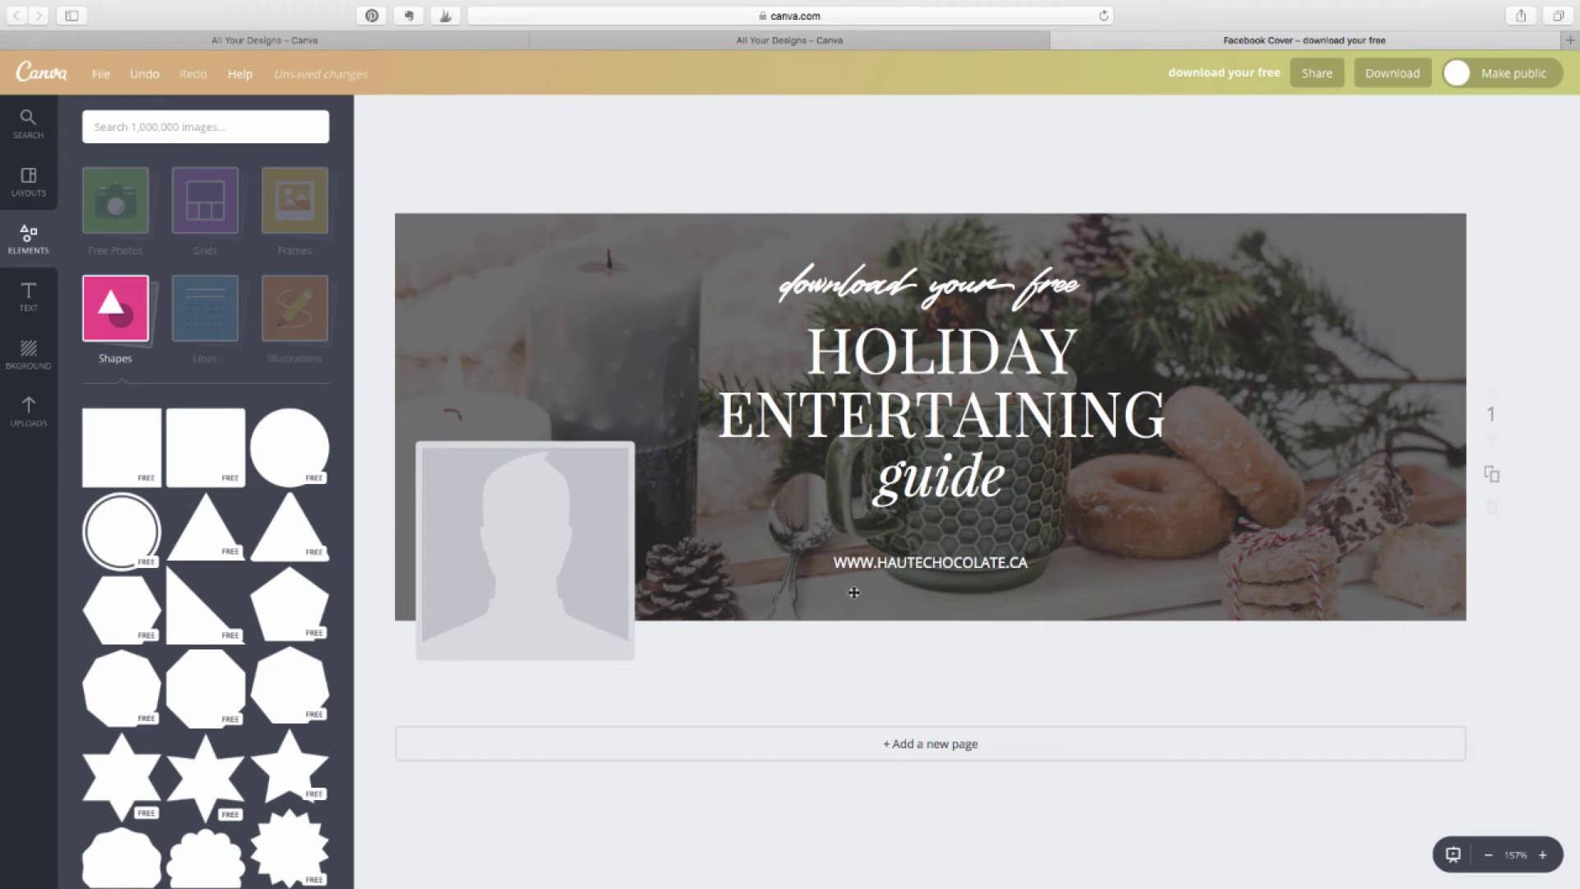
left_click_drag(870, 568, 881, 576)
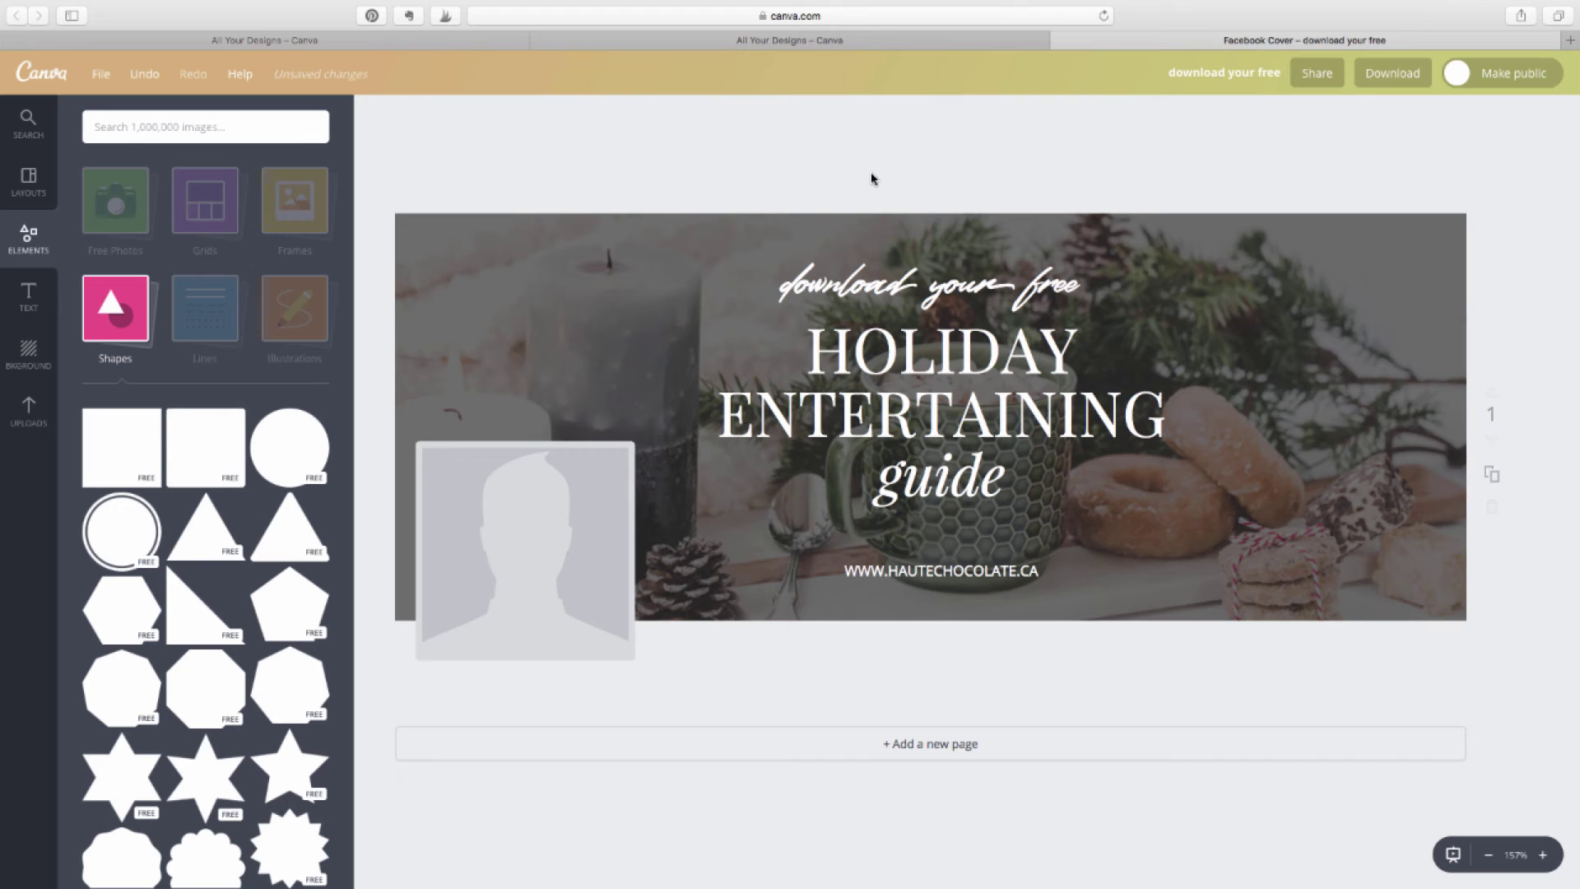
Step: Add 'click ' before 'download' so the script line reads 'click download your free'
left_click(787, 284)
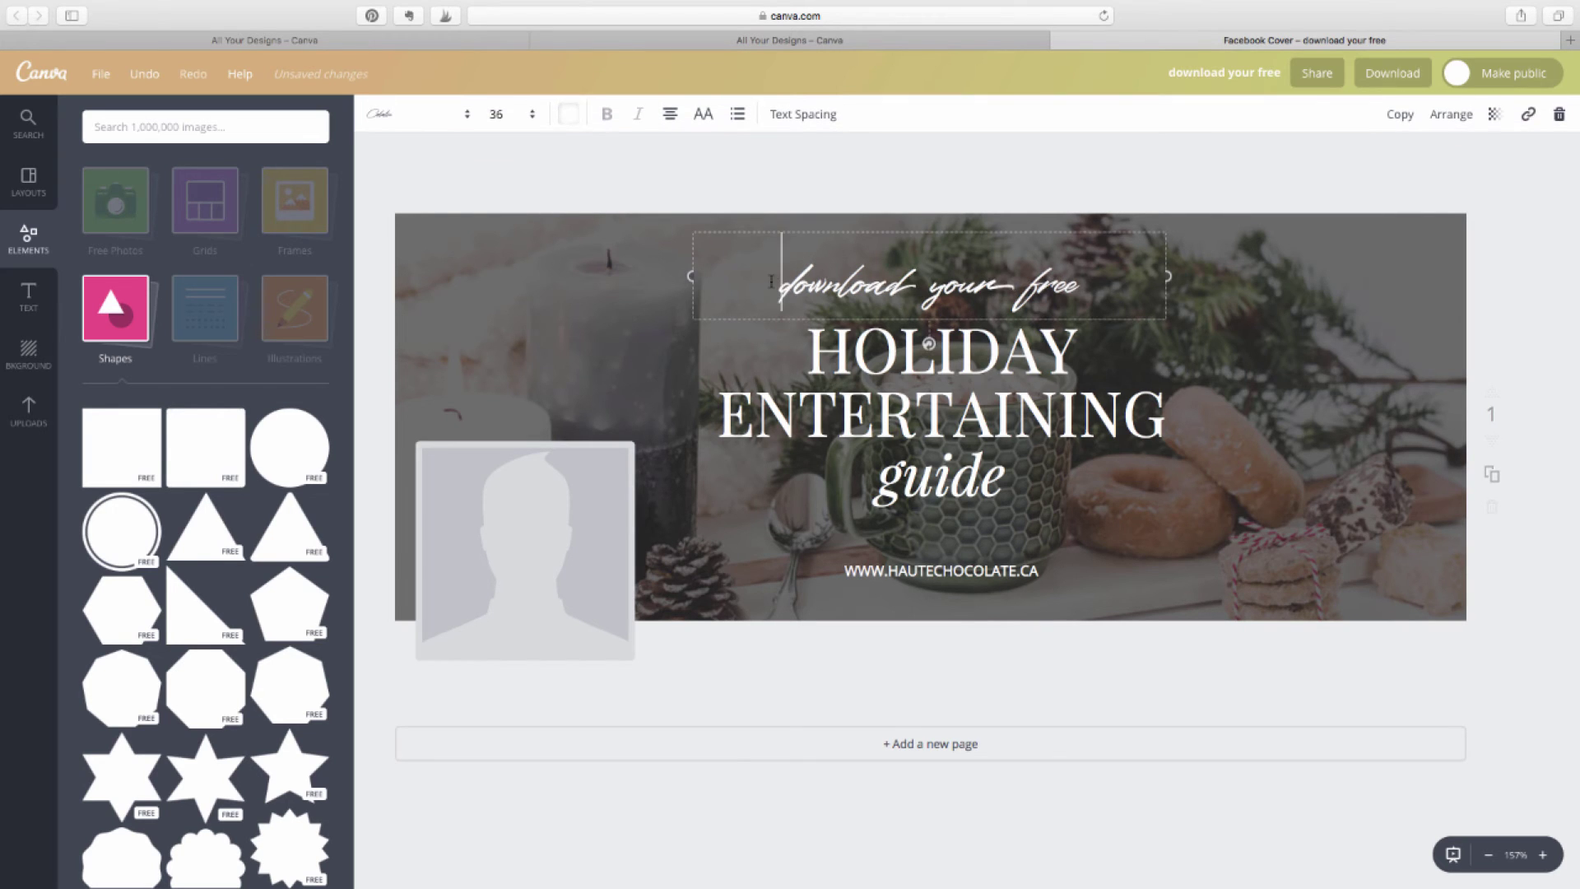
type("click")
left_click(895, 189)
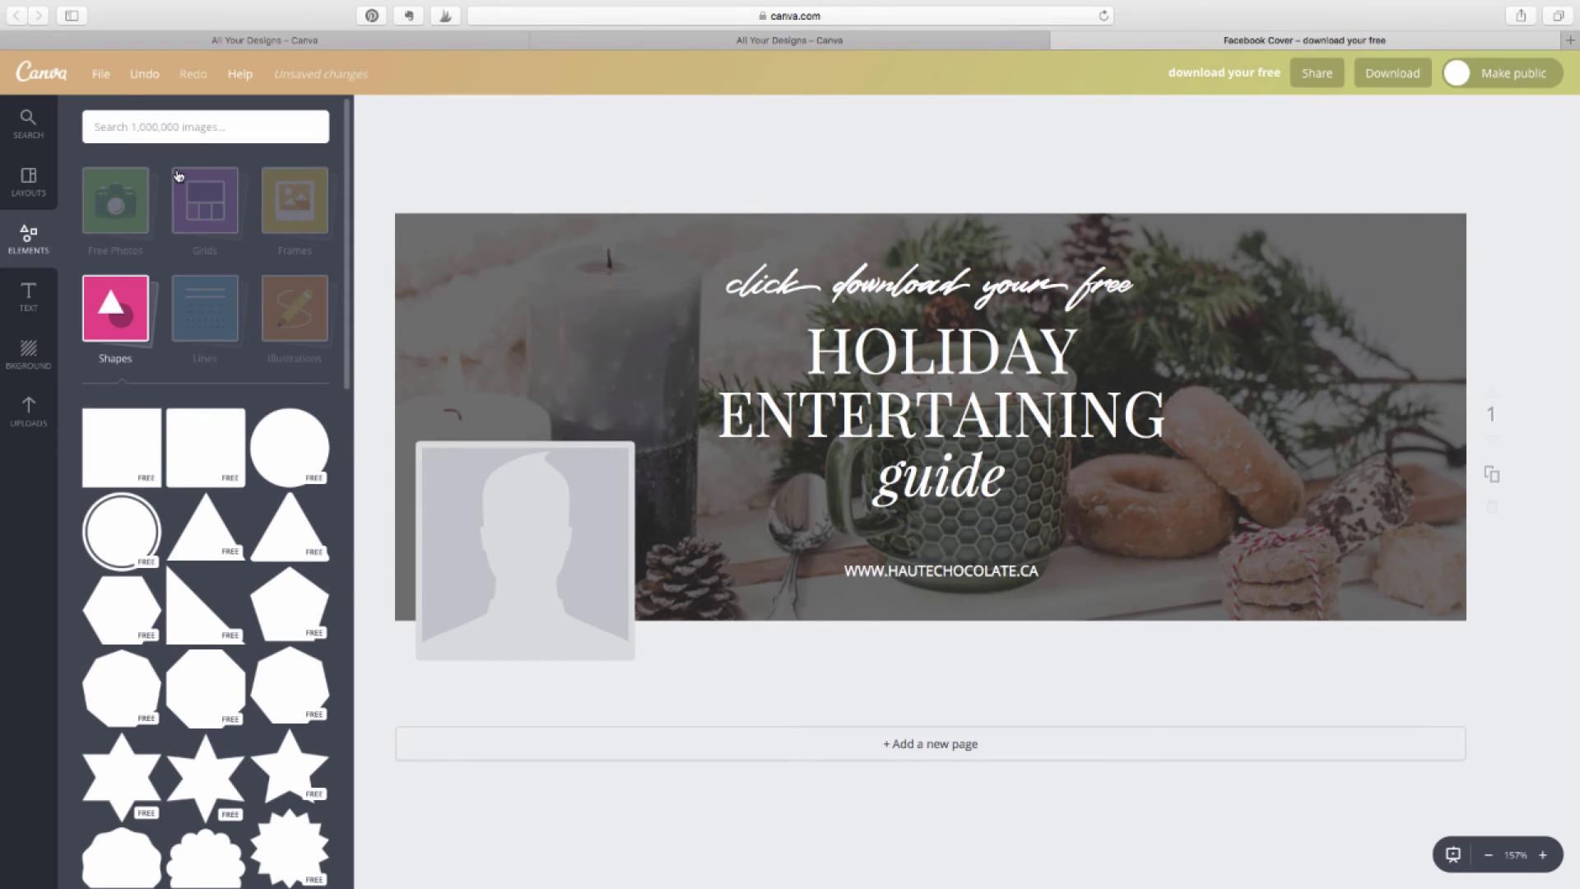
Step: Search the image library for 'arrow' graphics
left_click(142, 130)
type("a")
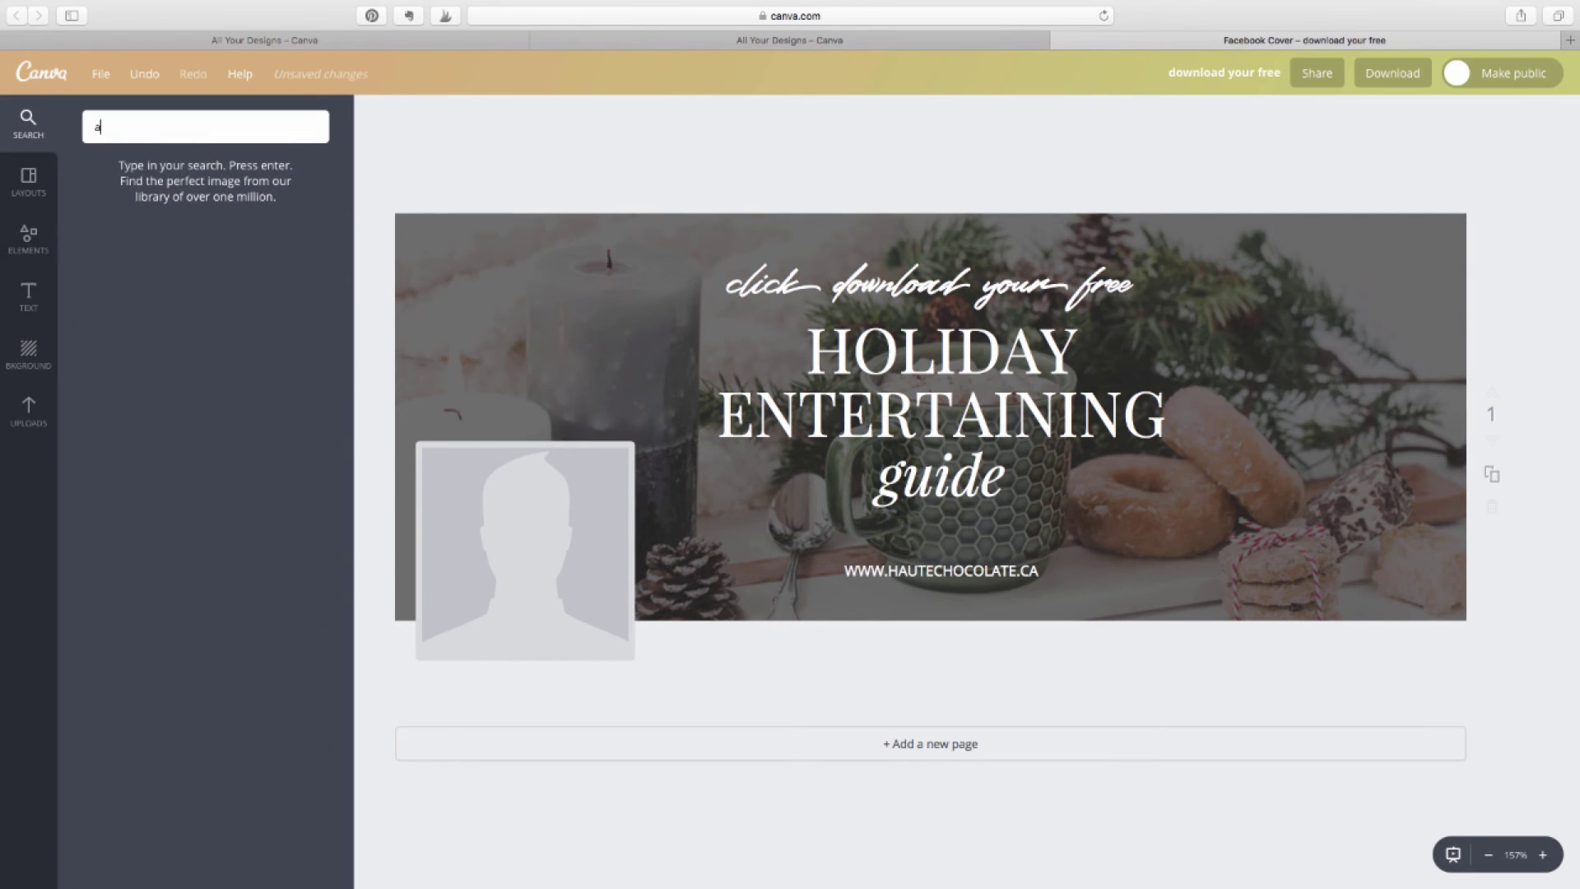
type("rrow")
key("Return")
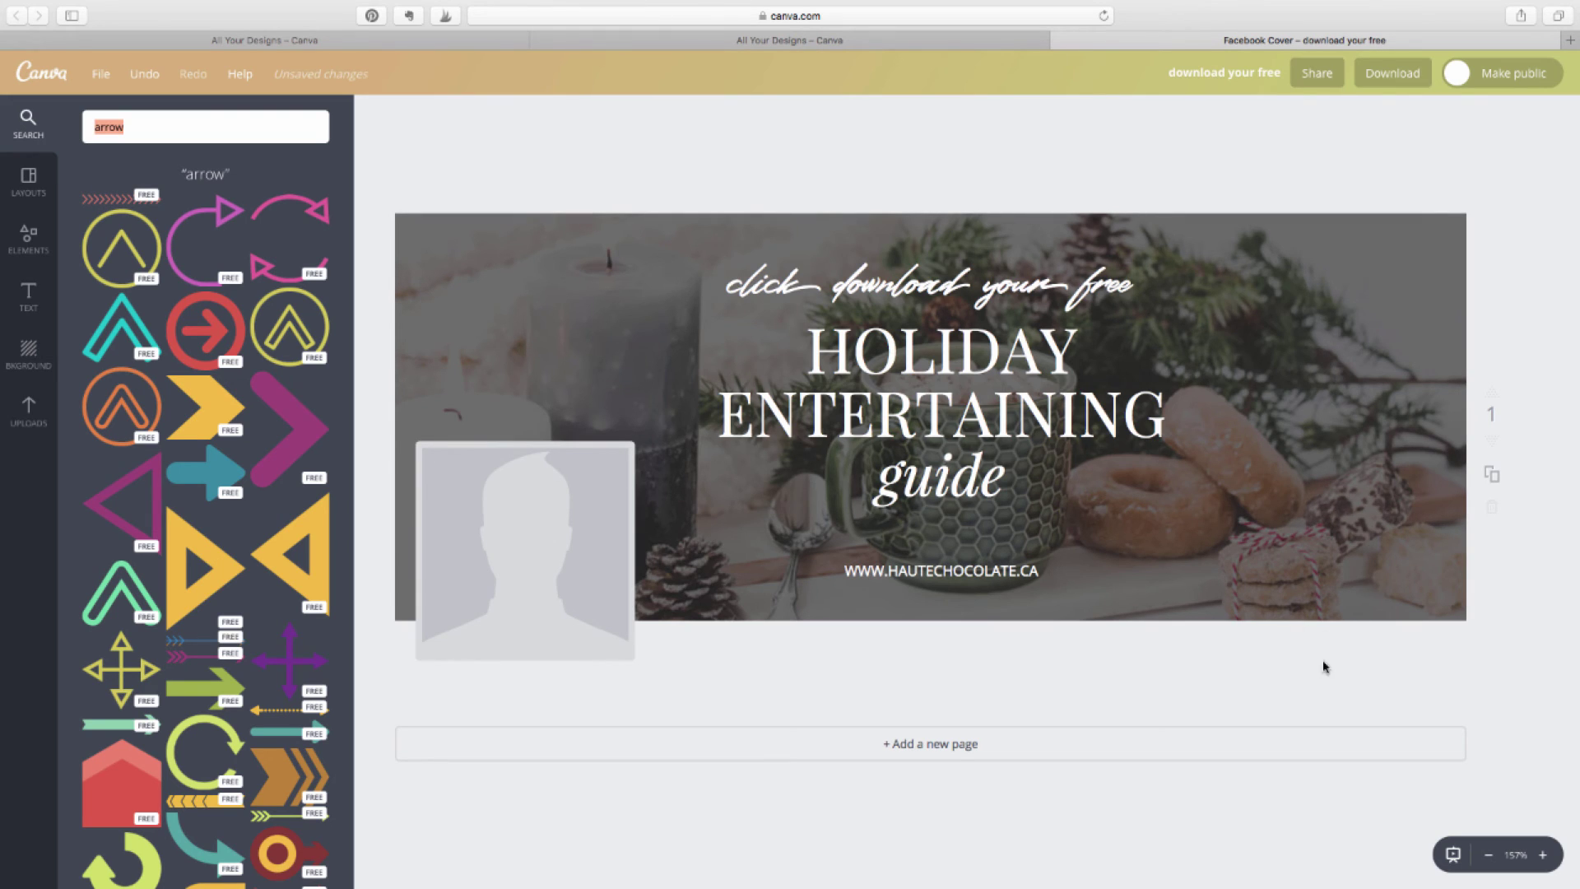
Step: Rename the design to 'Facebook cover holiday entertaining guide'
left_click(1198, 76)
type("Facebook cover holiday entertaining guide")
key("Return")
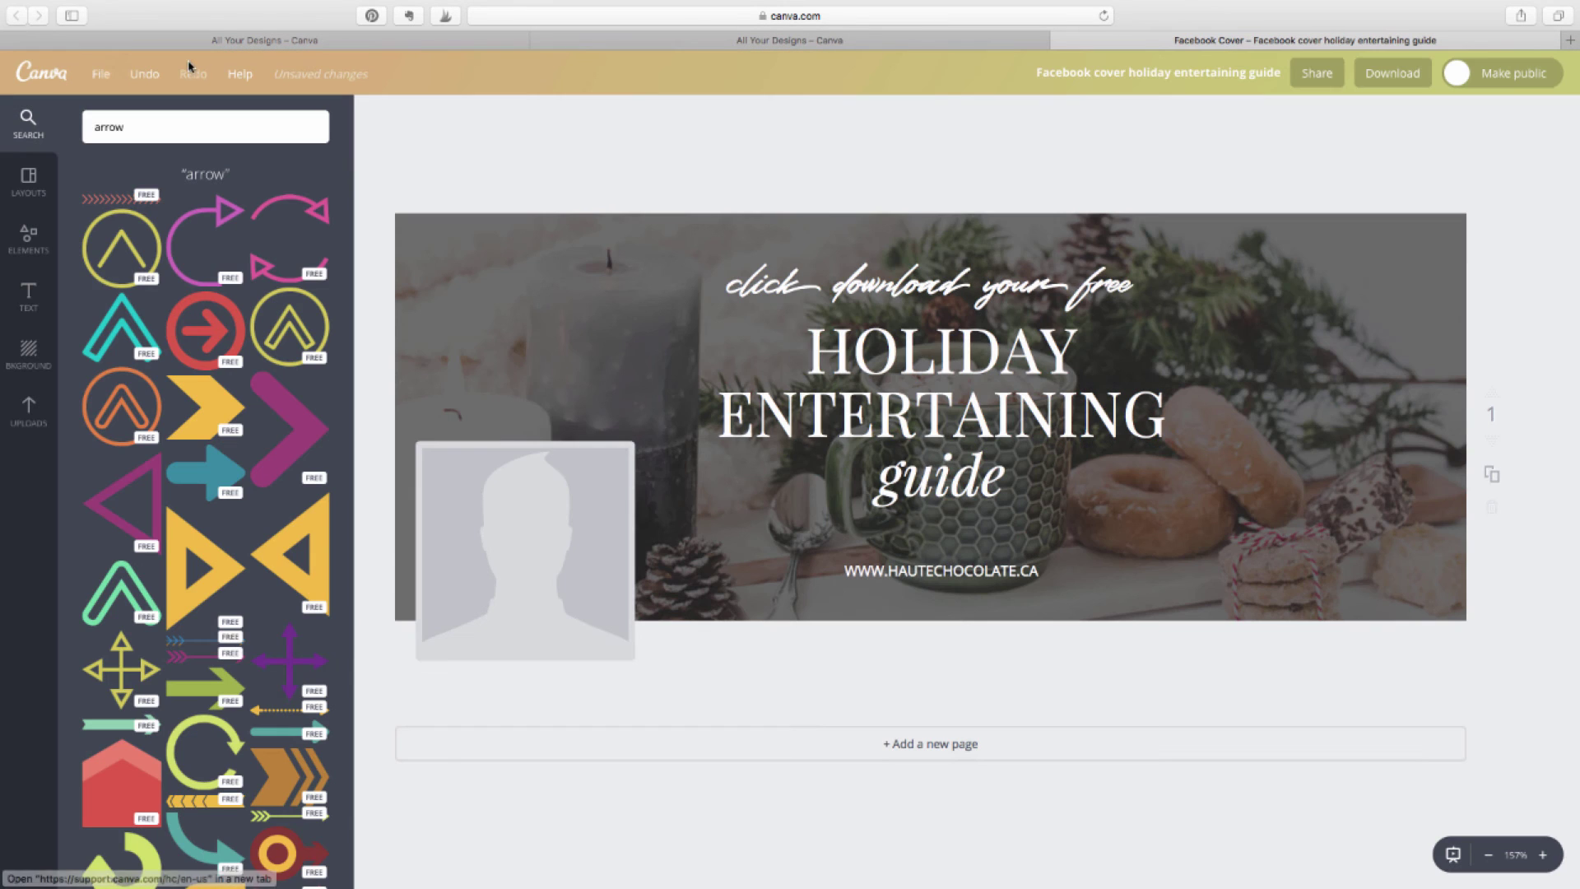
Step: Save the design and download the cover as a PNG
left_click(100, 73)
left_click(126, 261)
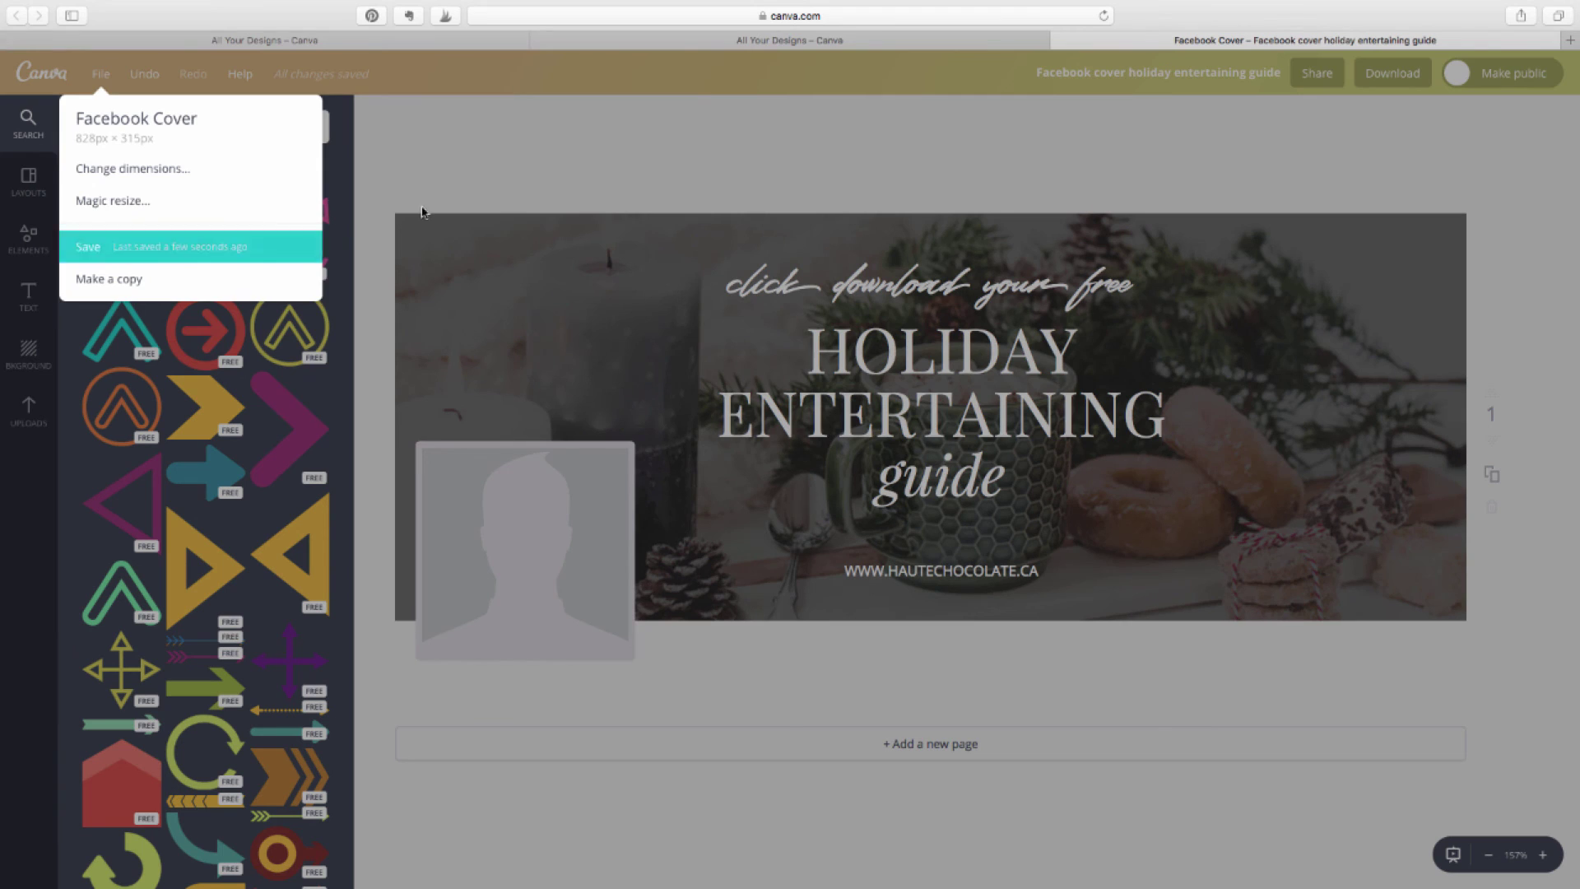
left_click(1397, 80)
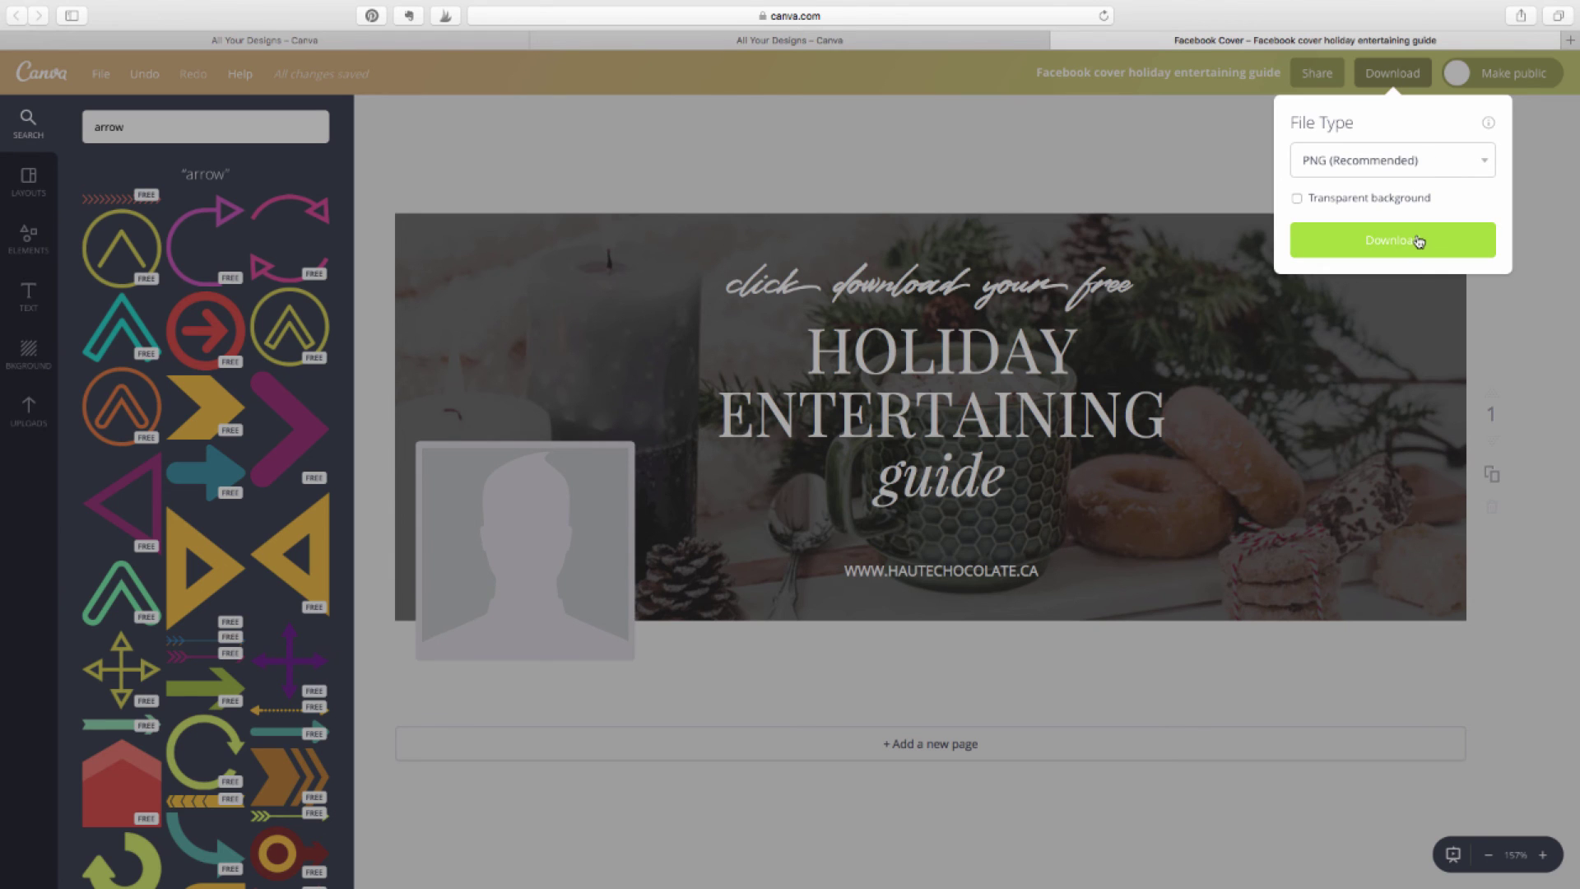
left_click(1163, 156)
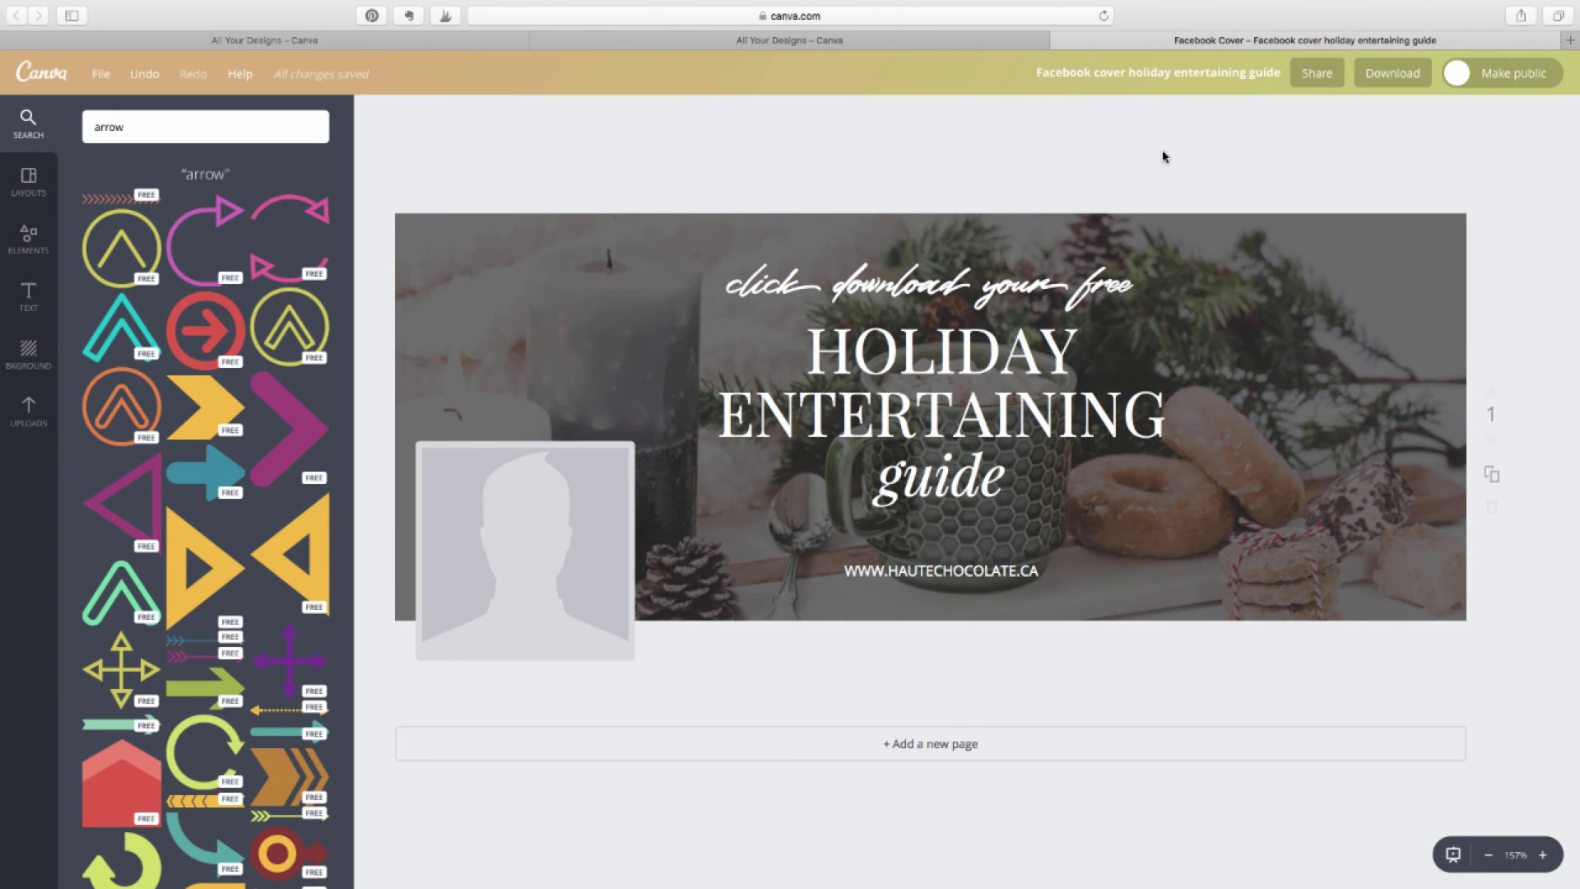